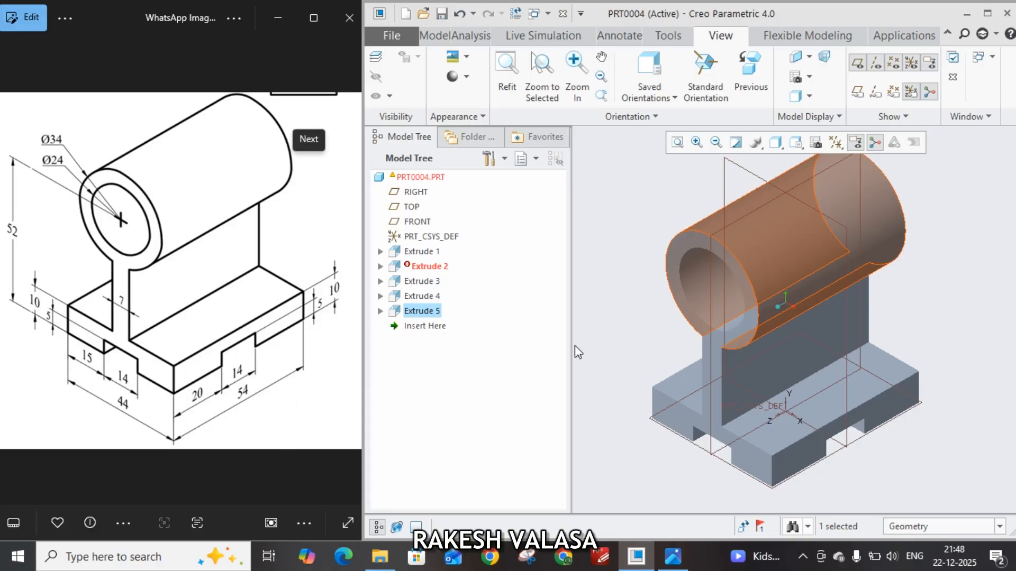
Close the finished bracket part that is currently open
mouse_move(927, 320)
middle_mouse_down()
mouse_move(900, 293)
mouse_move(836, 319)
mouse_move(770, 275)
mouse_move(760, 351)
mouse_move(894, 374)
mouse_move(851, 416)
mouse_move(808, 417)
middle_mouse_up()
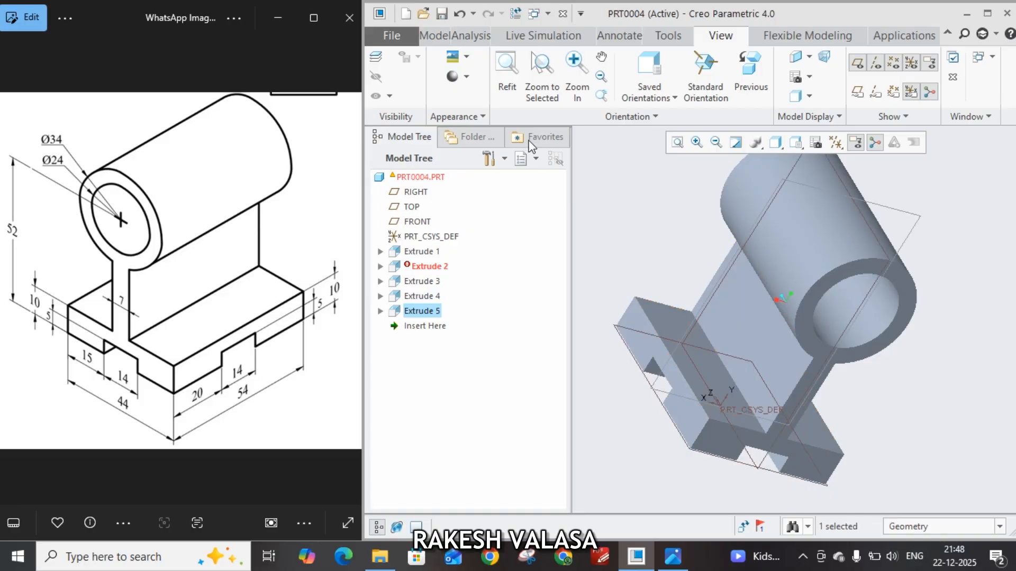
left_click(392, 38)
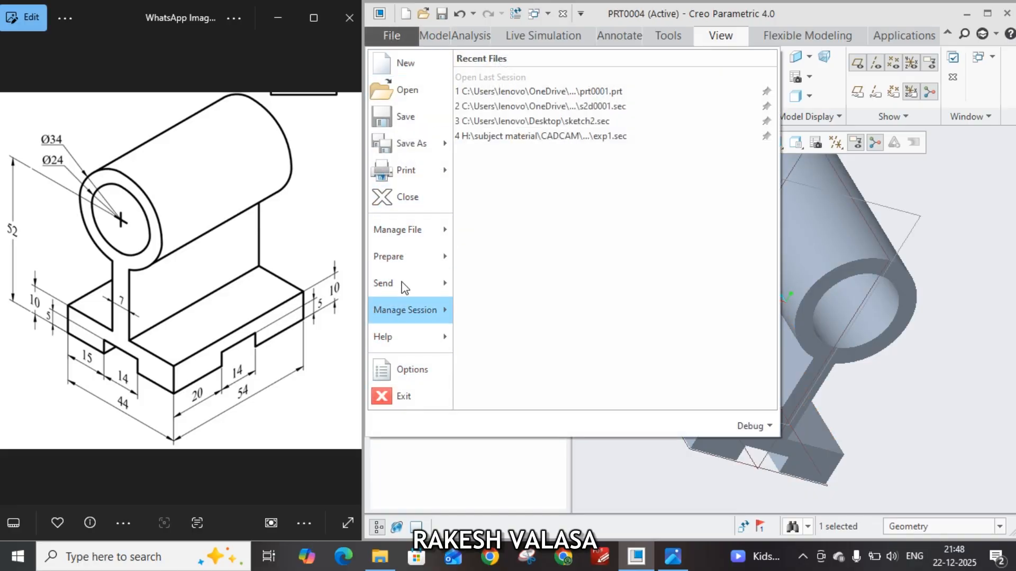
left_click(404, 196)
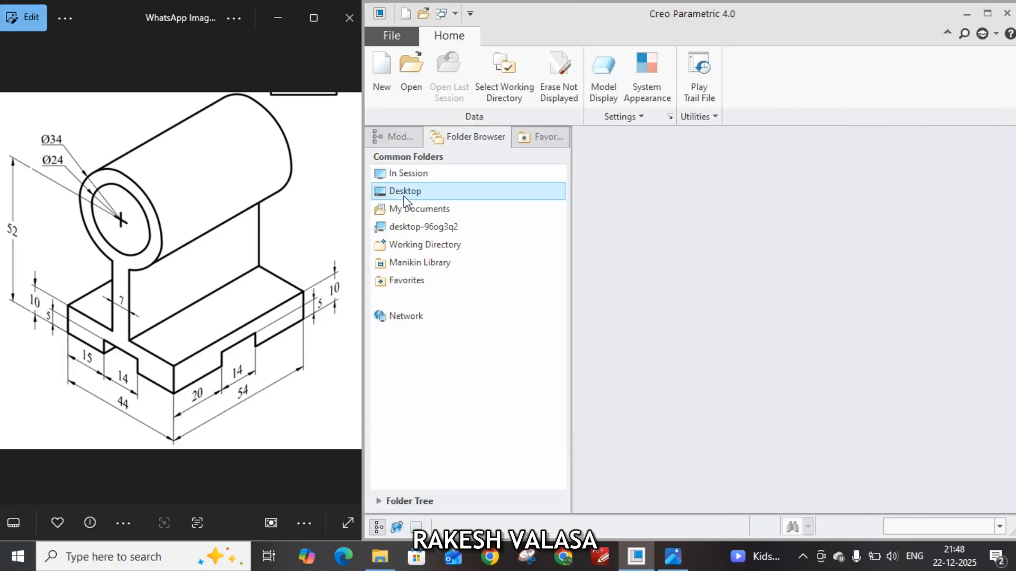
Create a new solid part with the default template turned off, using the mmns_part_solid template
left_click(383, 89)
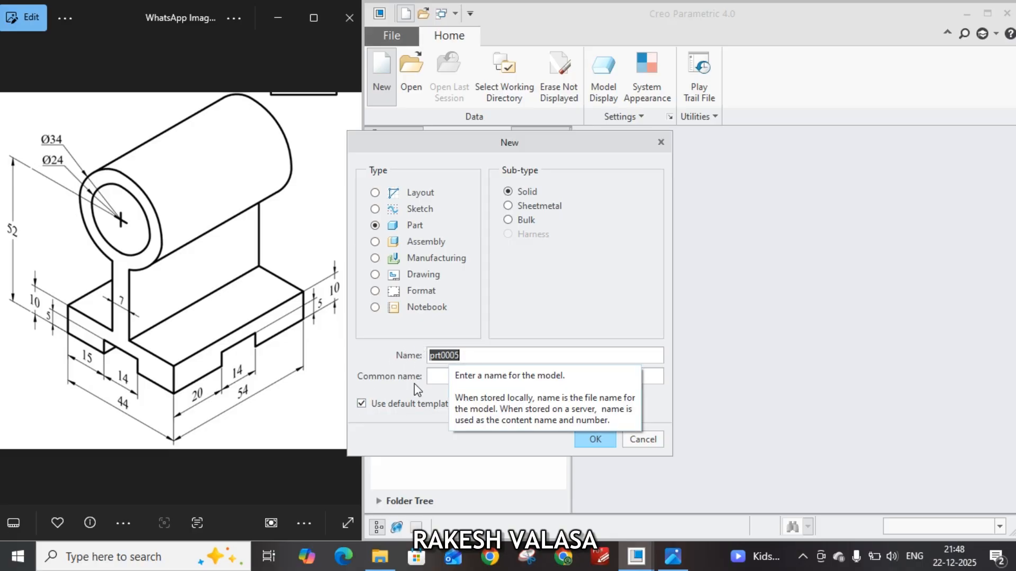
left_click(360, 405)
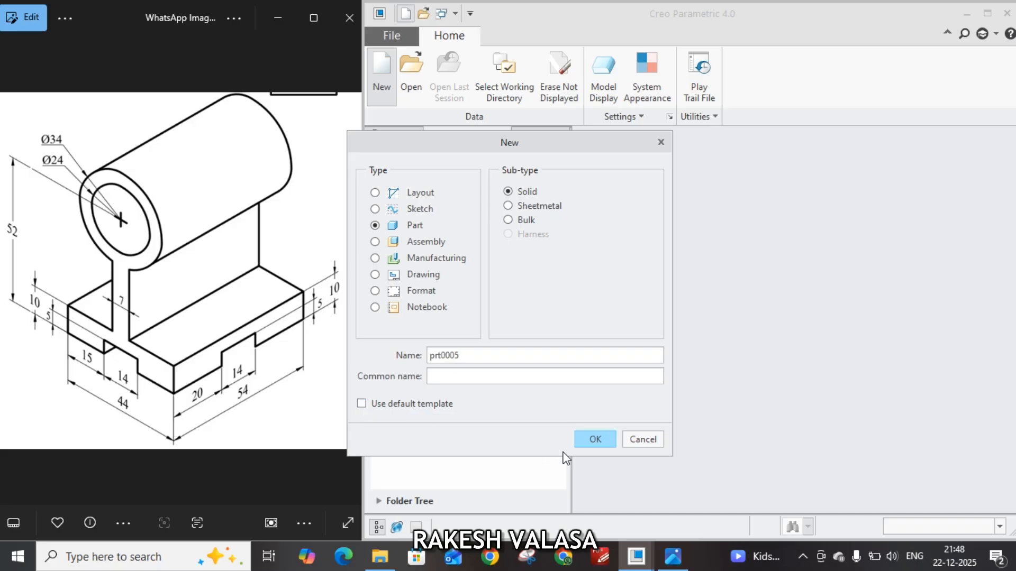
left_click(585, 442)
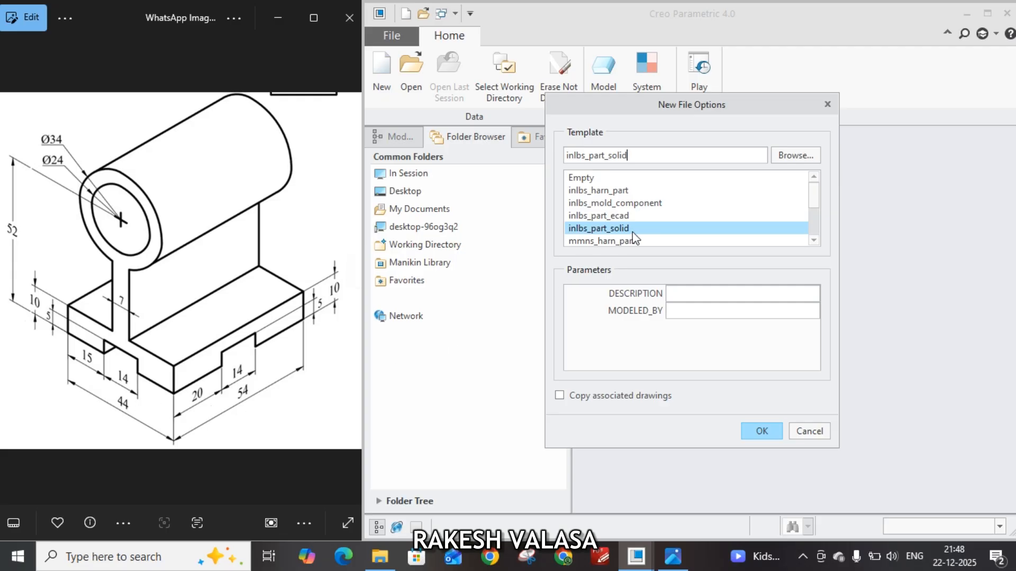
scroll(645, 225, "down", 1)
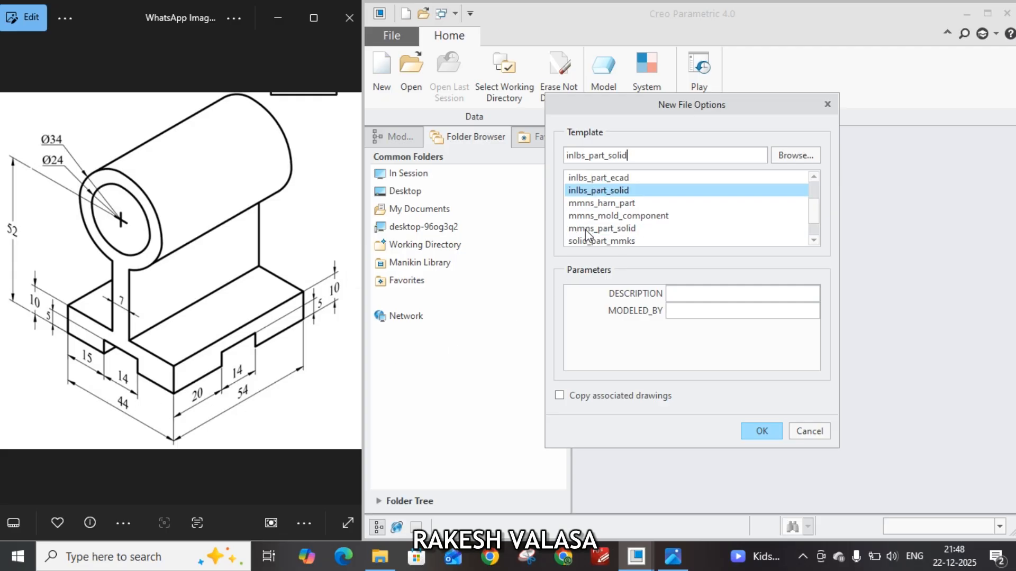
left_click(635, 229)
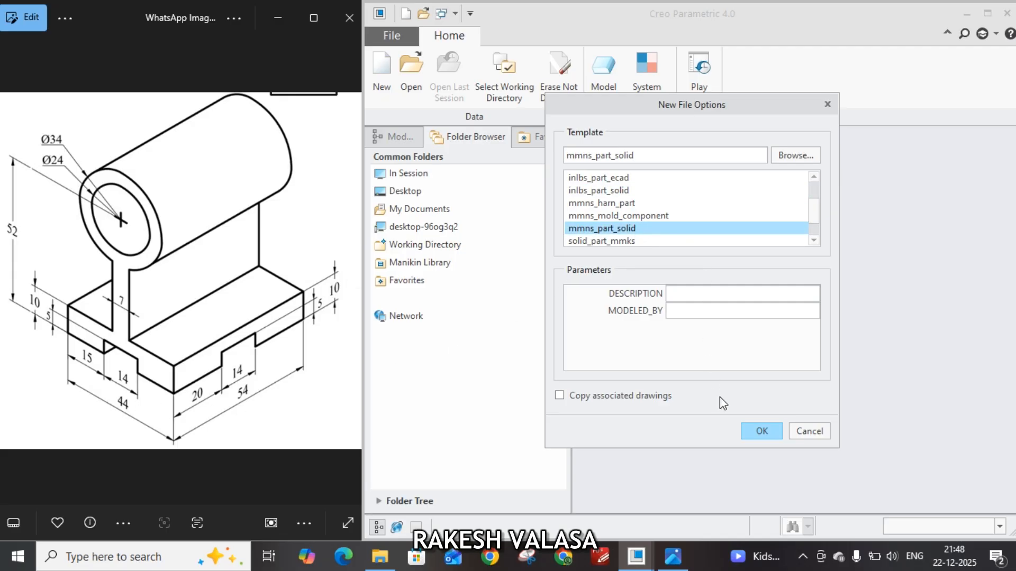
left_click(760, 432)
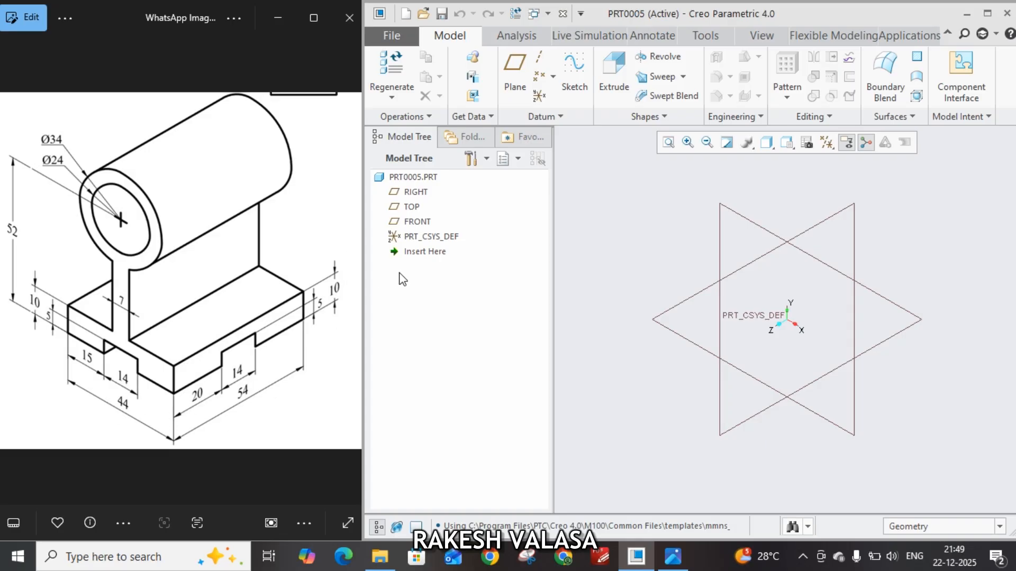
Sketch a center rectangle of about 253 by 189 mm on the TOP plane, centred on the origin
left_click(410, 207)
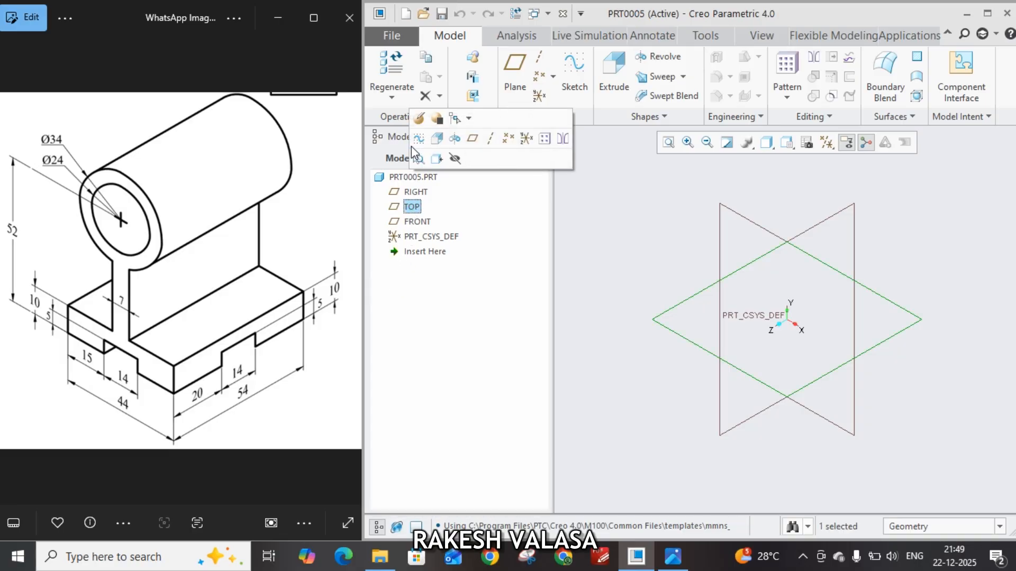
left_click(415, 138)
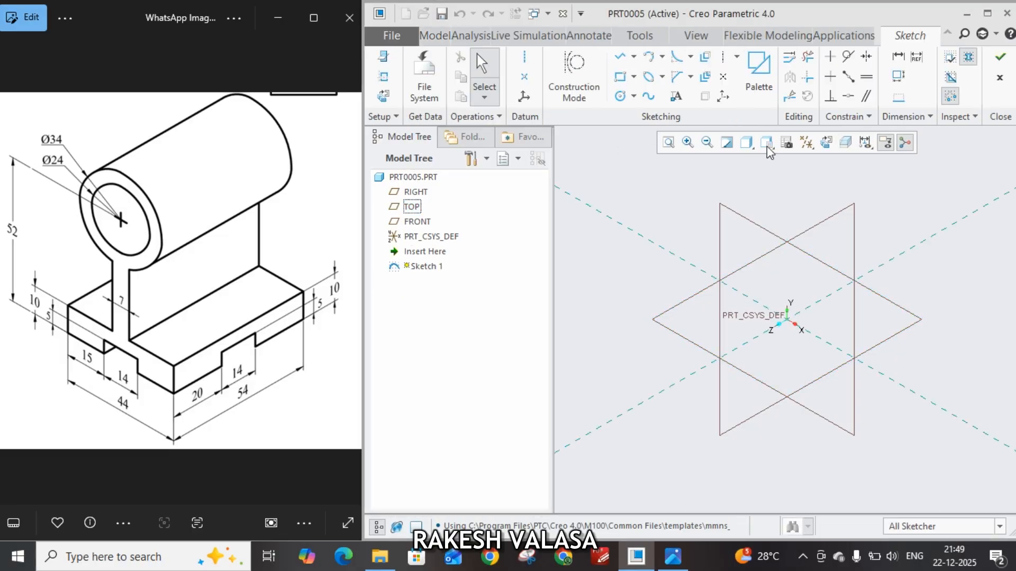
left_click(827, 143)
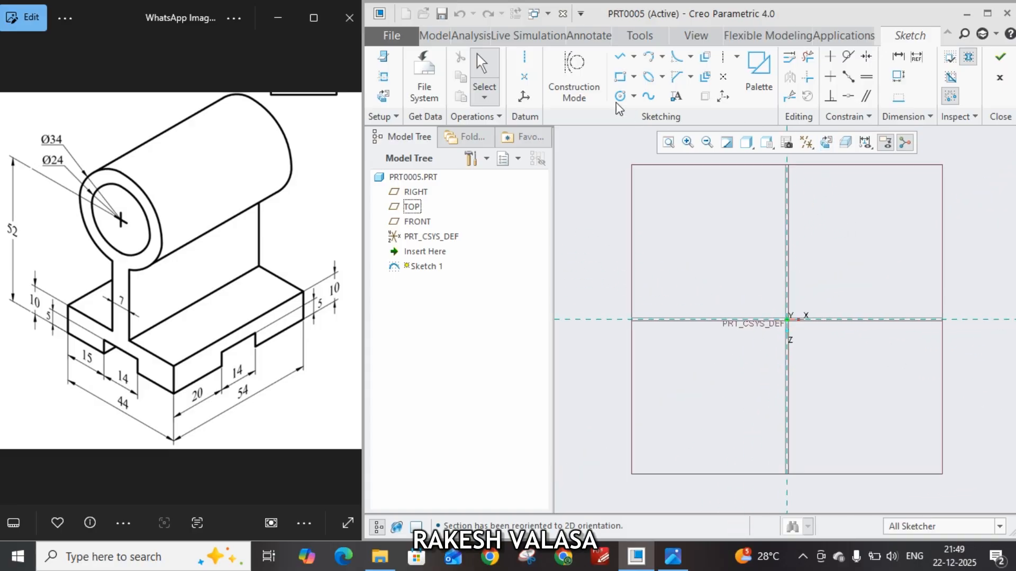
left_click(634, 79)
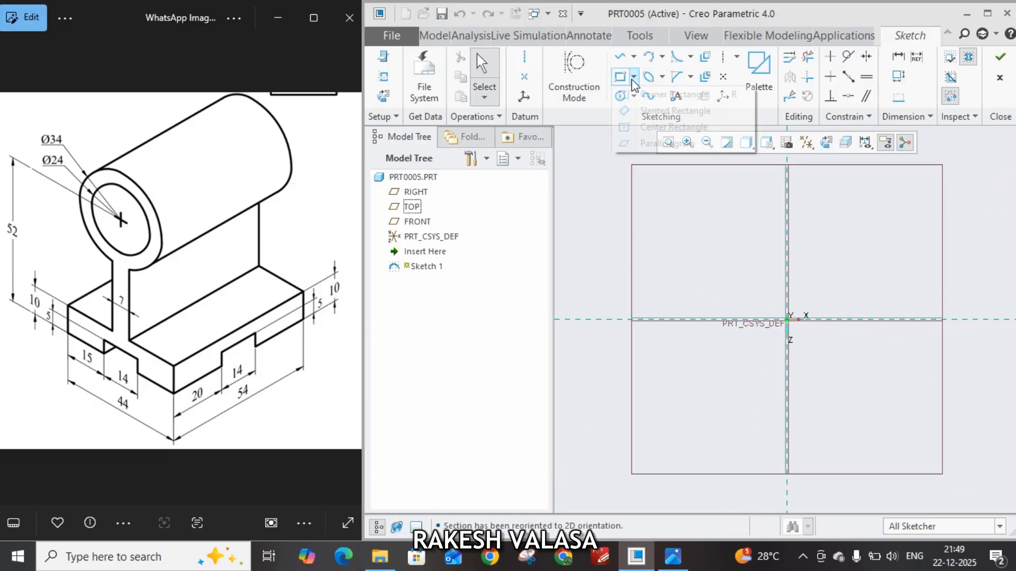
left_click(653, 128)
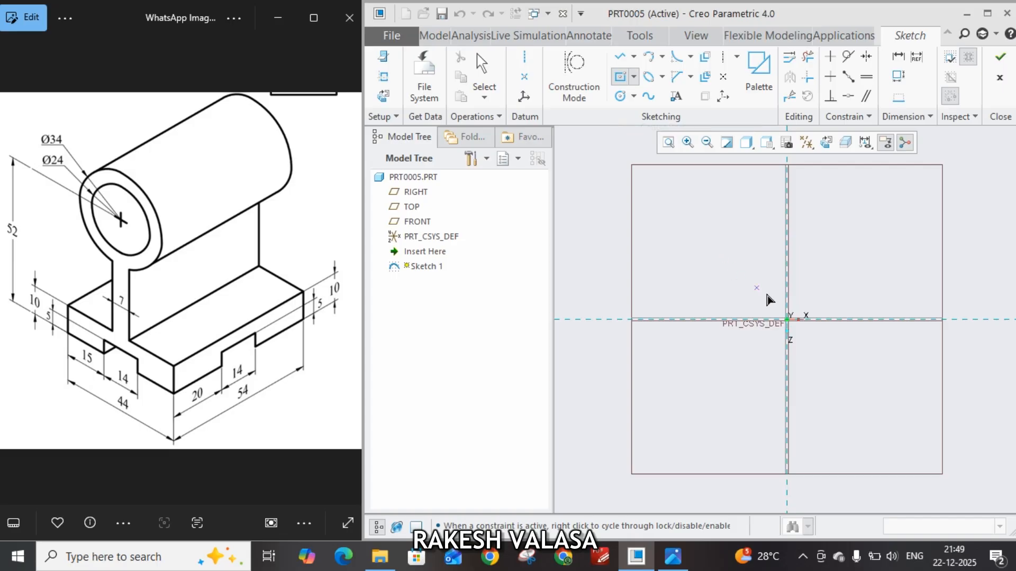
left_click(787, 319)
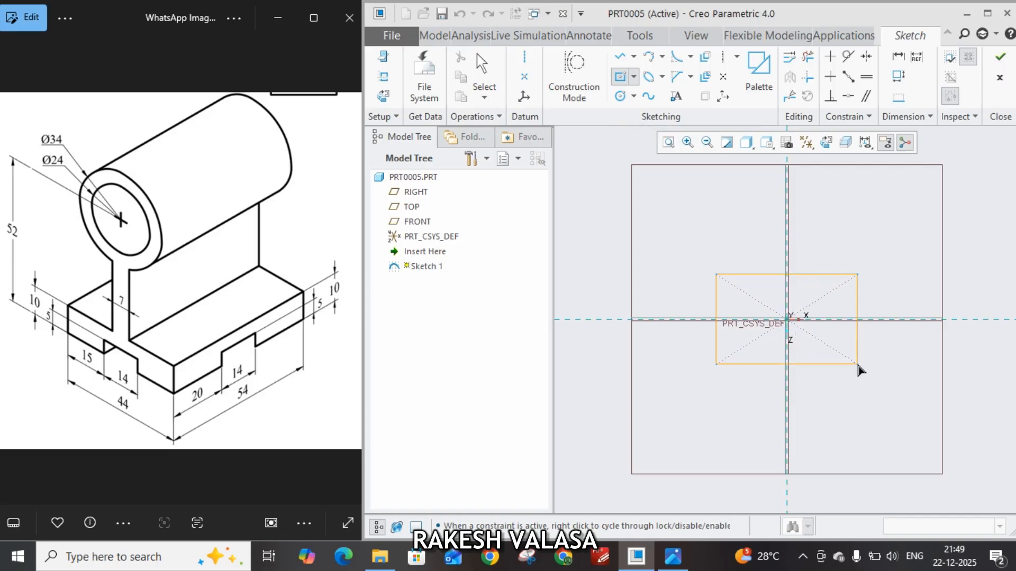
left_click(865, 377)
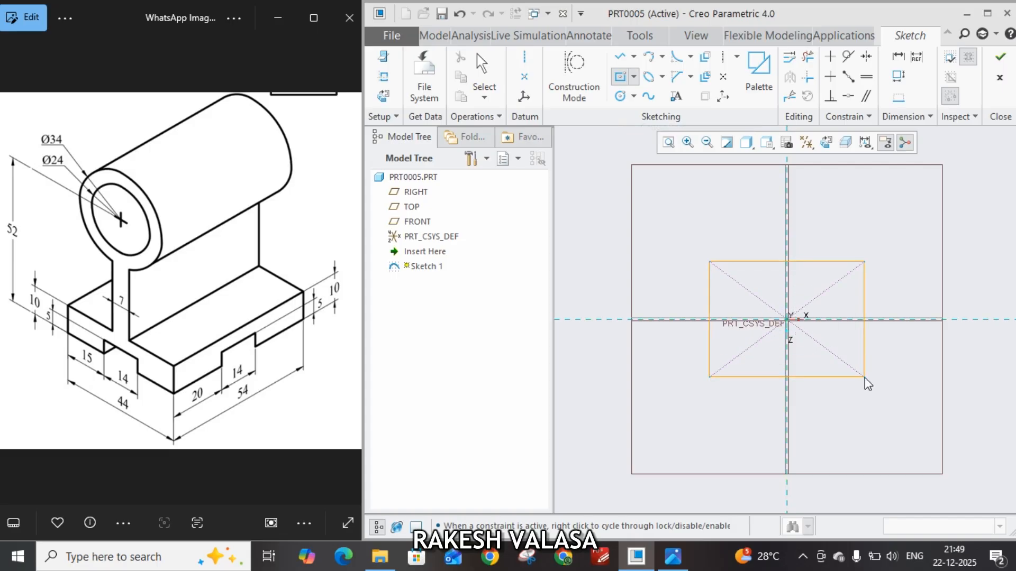
middle_click(901, 366)
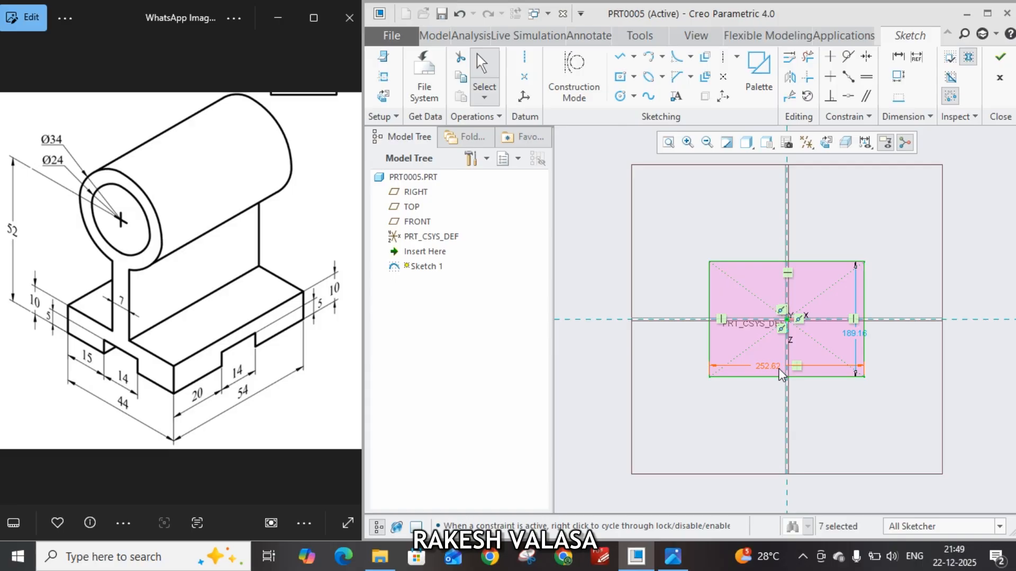
Set the rectangle's width to 44 mm and its height to 54 mm, and finish the sketch
left_click_drag(780, 374, 769, 397)
double_click(764, 399)
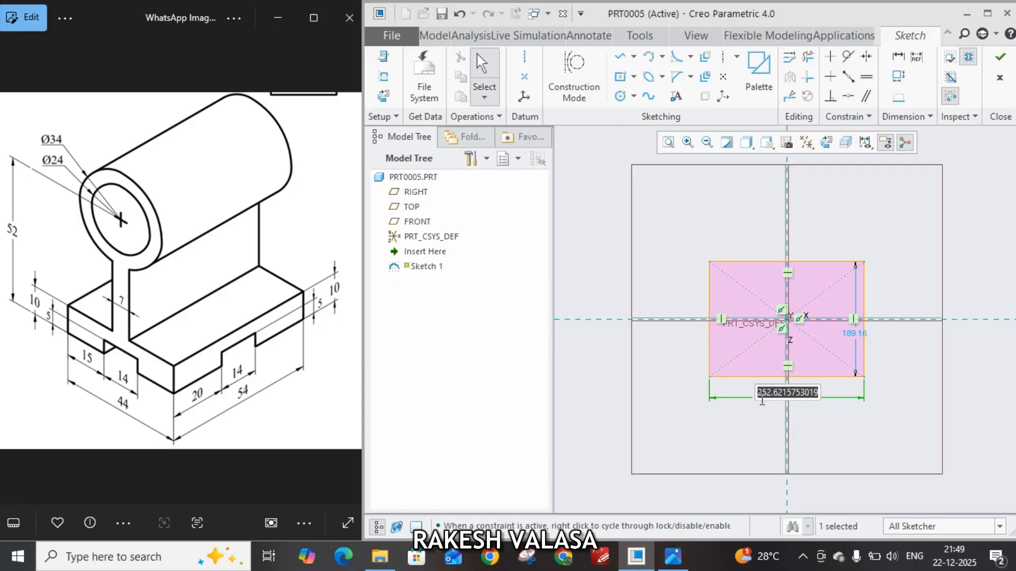
type("44")
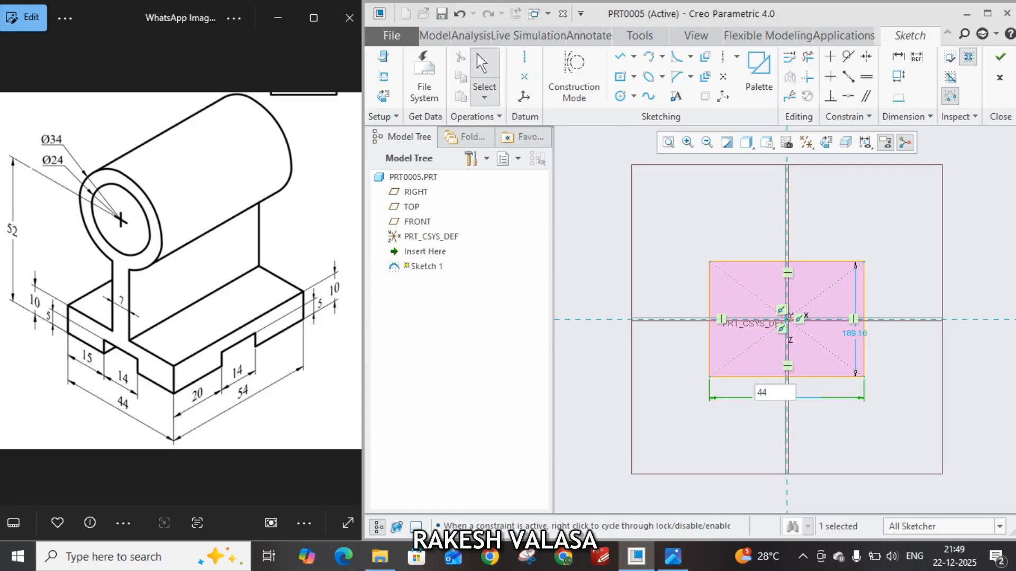
key("Return")
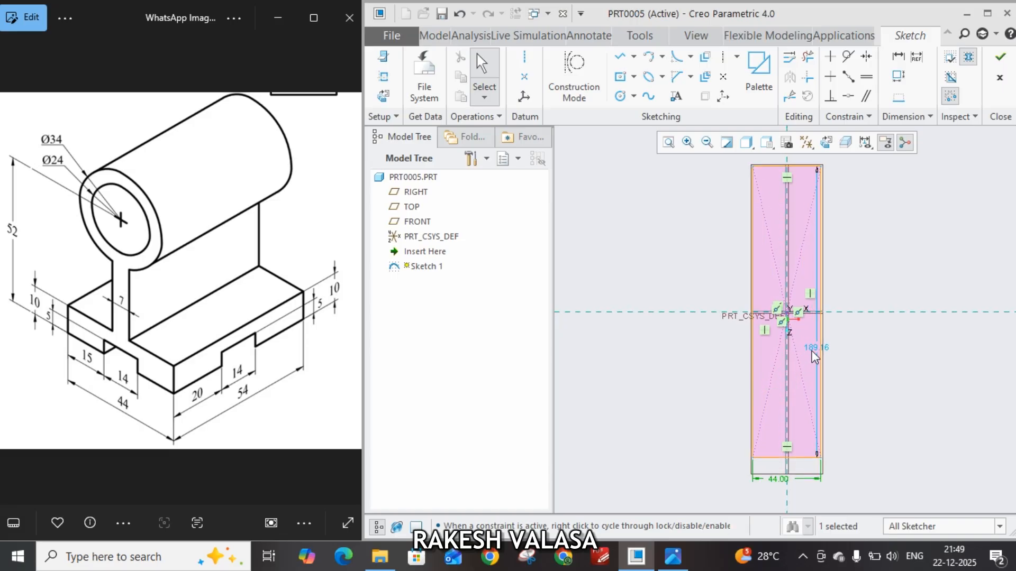
left_click_drag(814, 356, 857, 345)
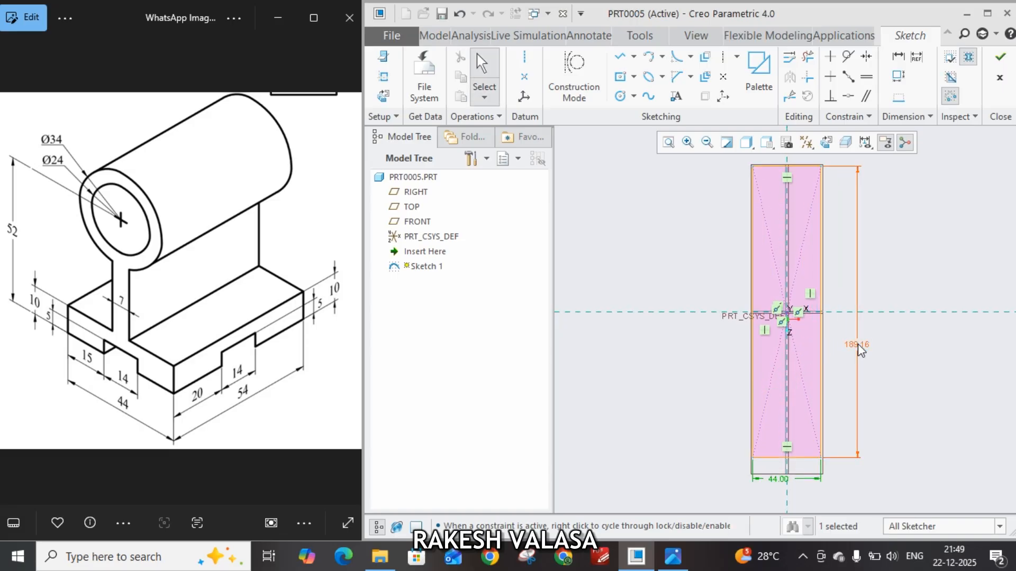
double_click(858, 346)
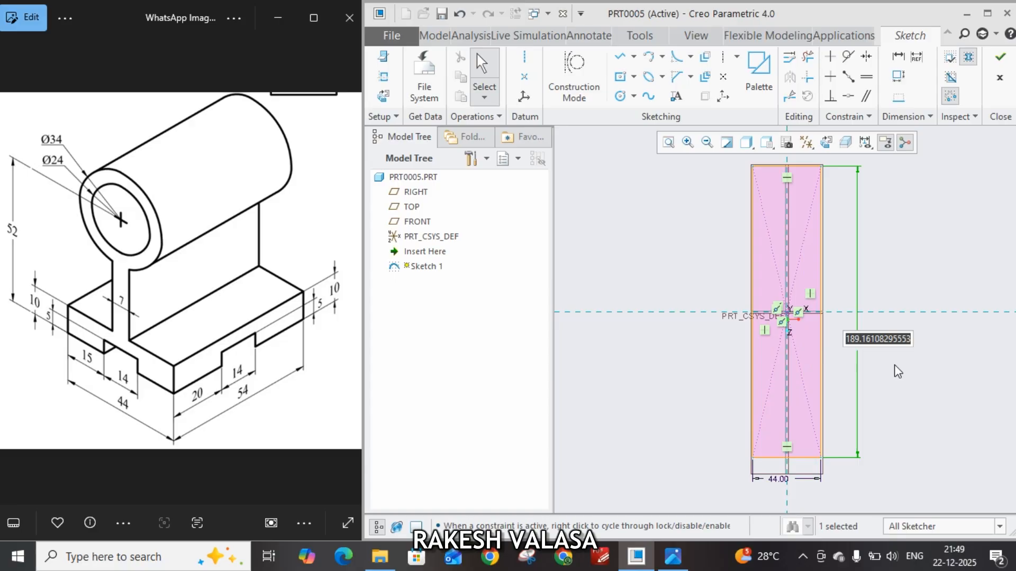
type("54")
key("Return")
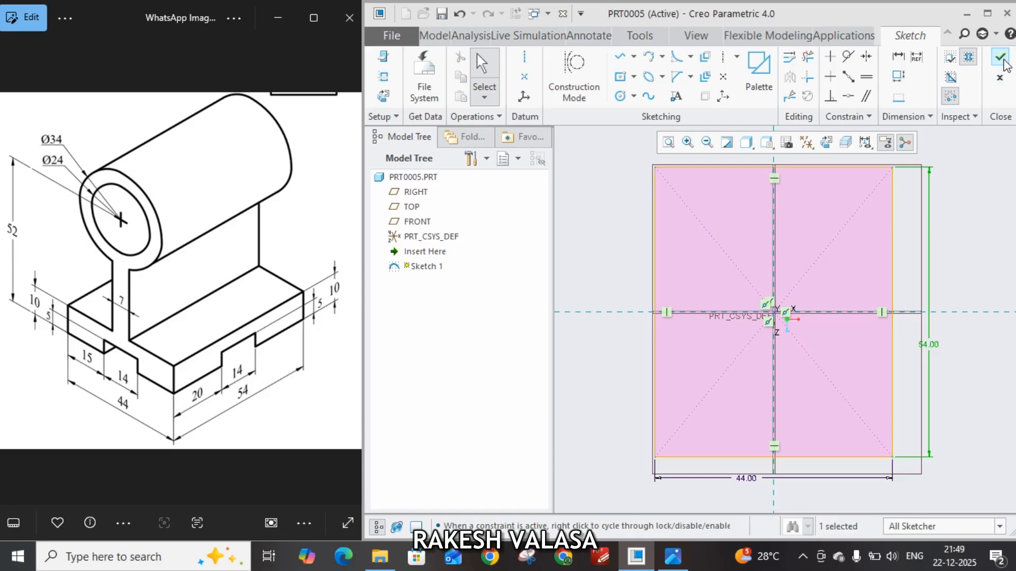
left_click(1004, 60)
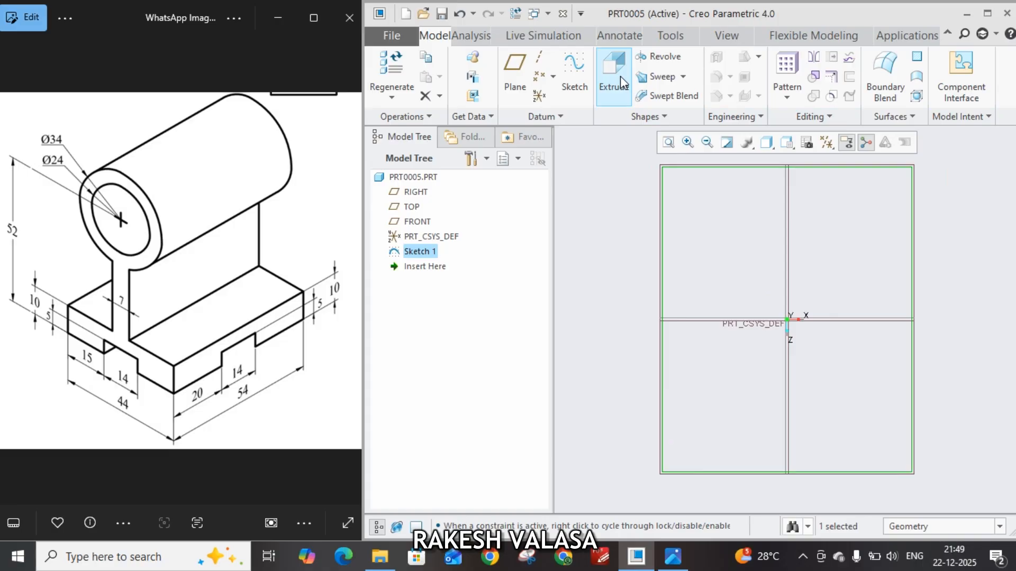
Extrude the rectangle sketch 10 mm to form the base plate
left_click(620, 85)
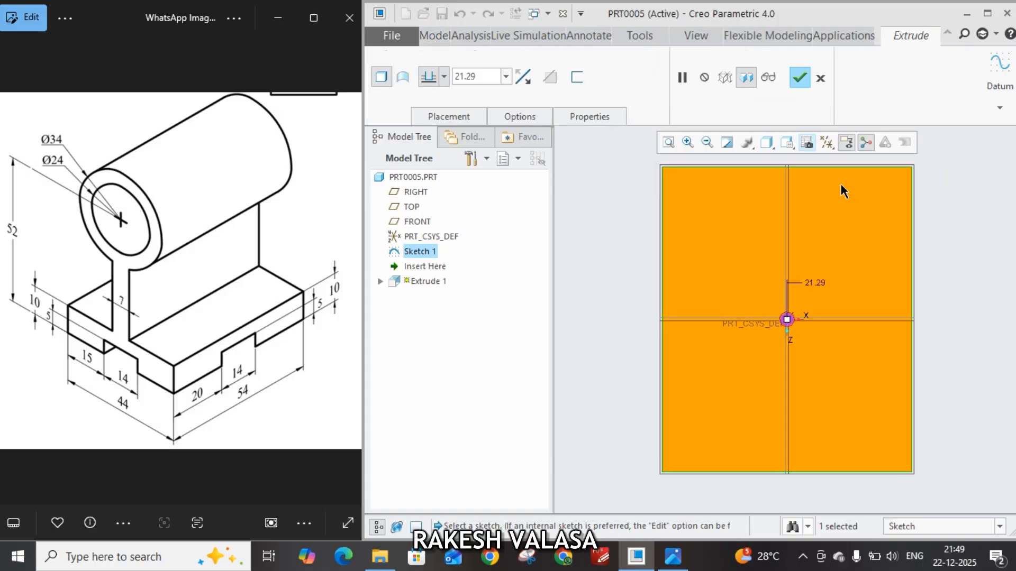
key("ctrl+d")
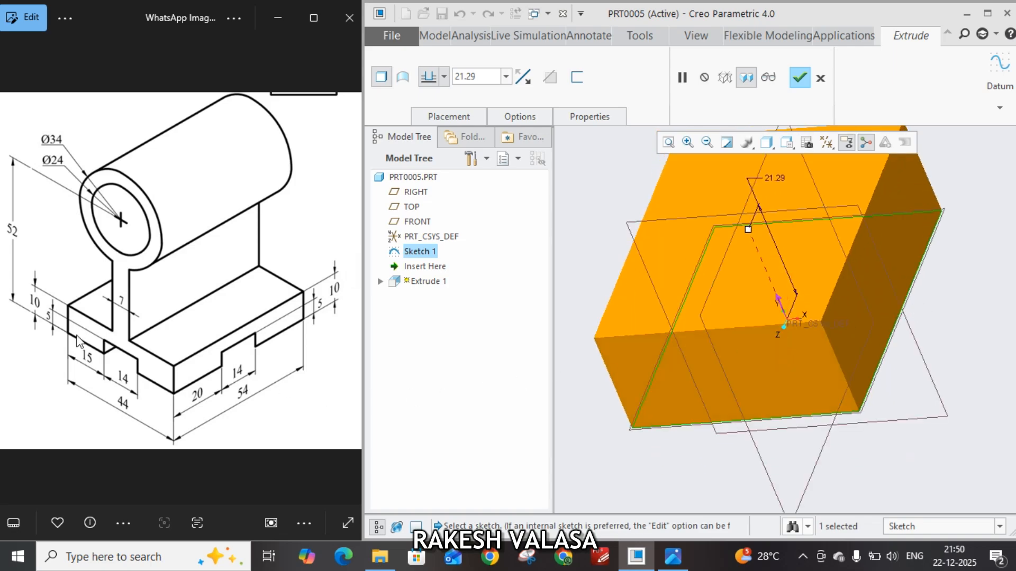
double_click(486, 77)
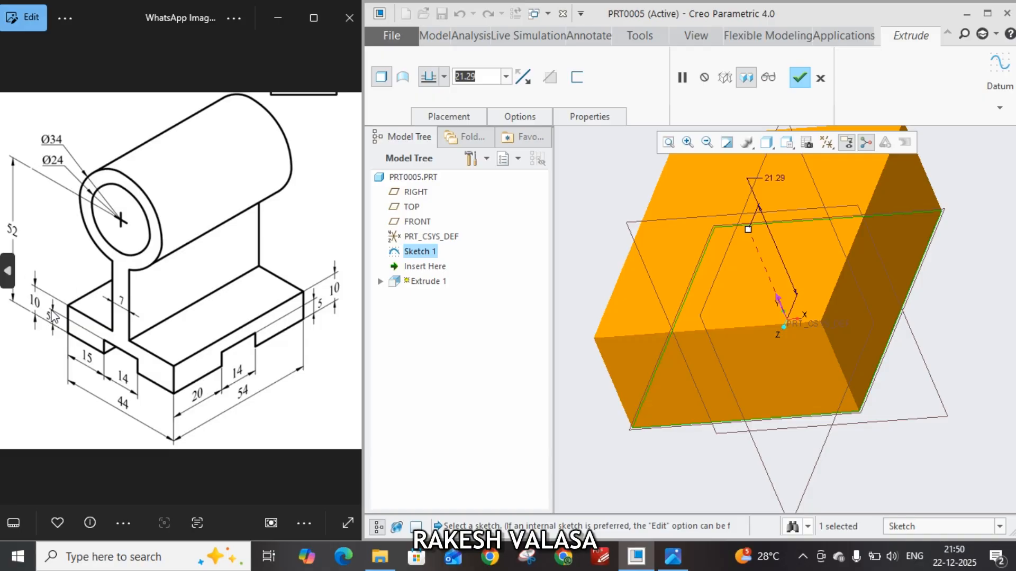
type("10")
key("Return")
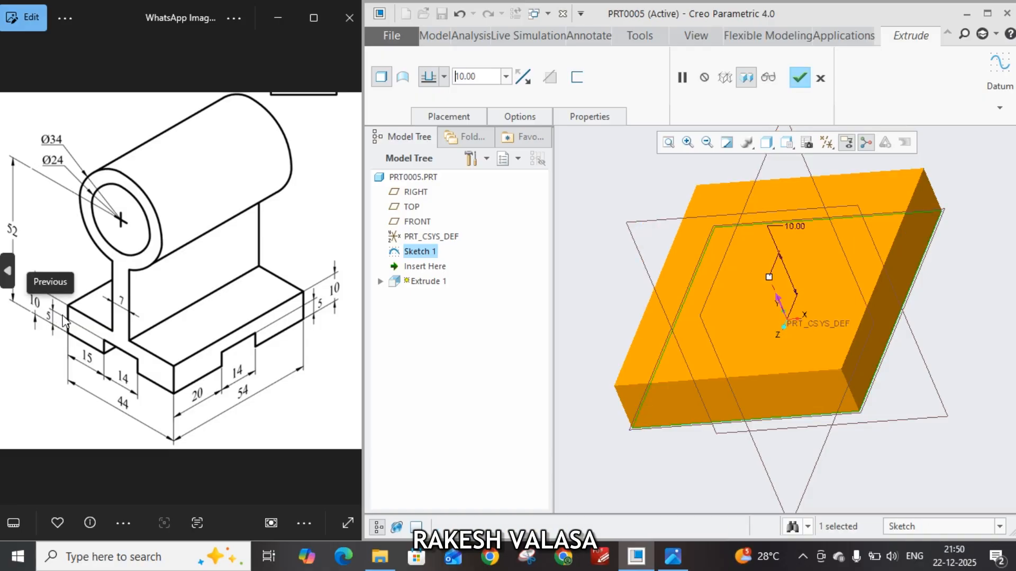
left_click(800, 80)
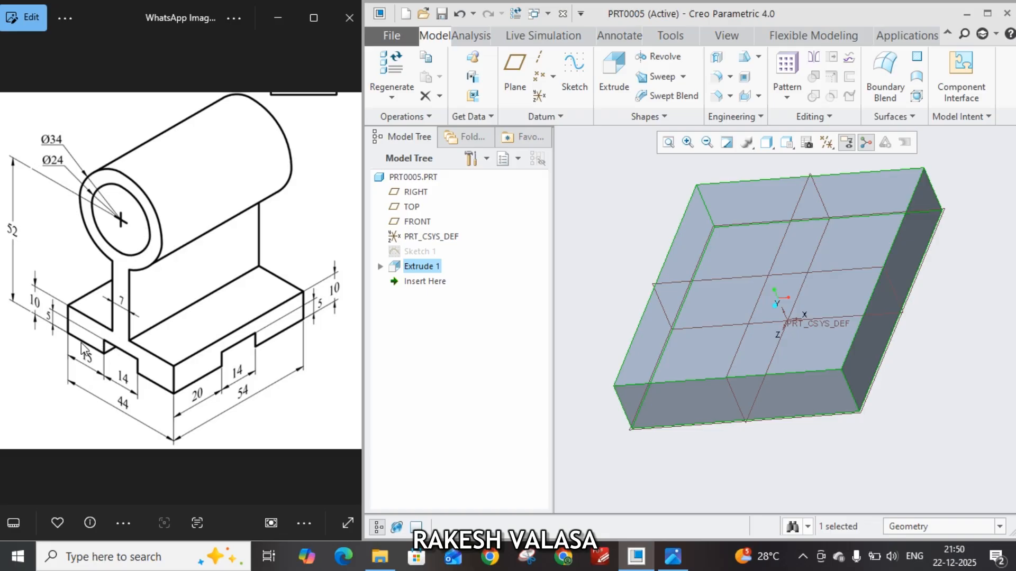
Start an Extrude sketch on the base plate's front end face and draw two concentric circles, about 6.2 and 14.6 mm in diameter, on the vertical axis above it
left_click(687, 406)
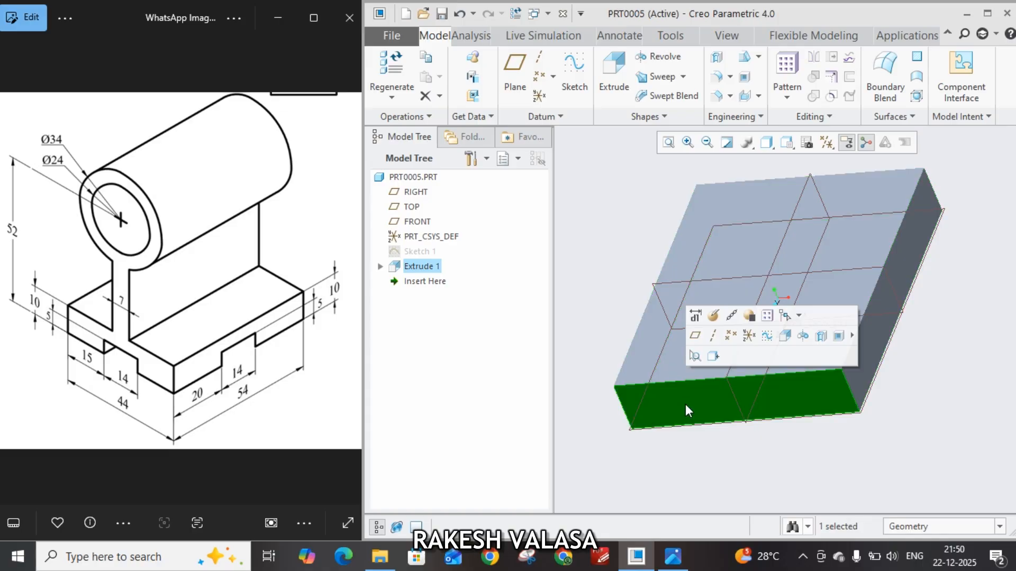
left_click(616, 80)
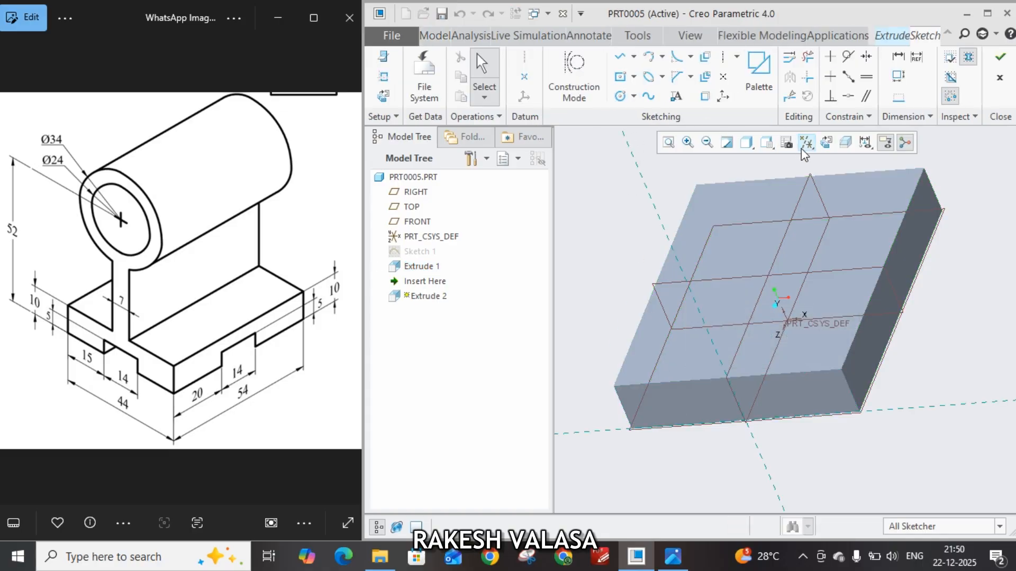
left_click(827, 143)
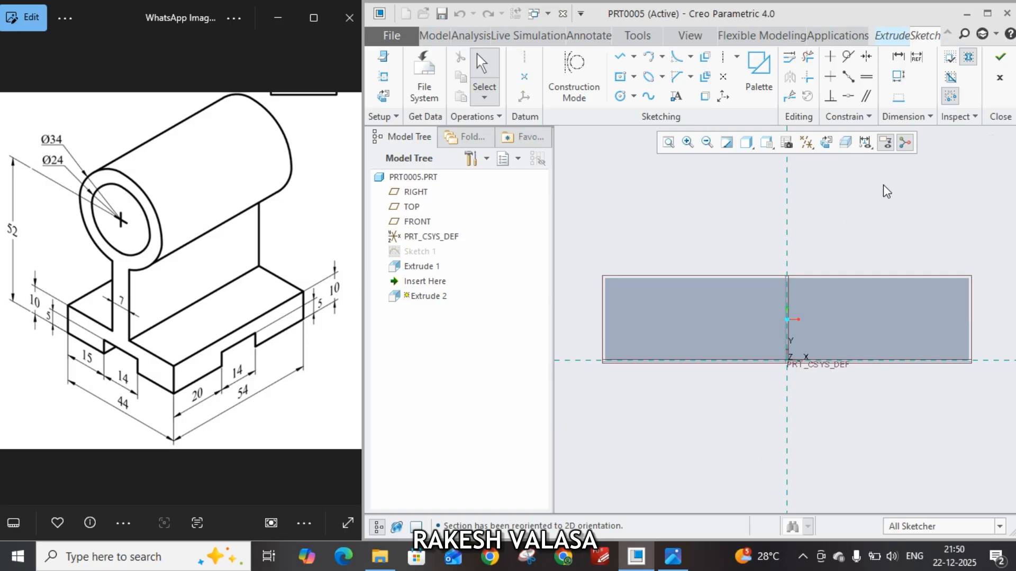
middle_click_drag(883, 184, 870, 282, "shift")
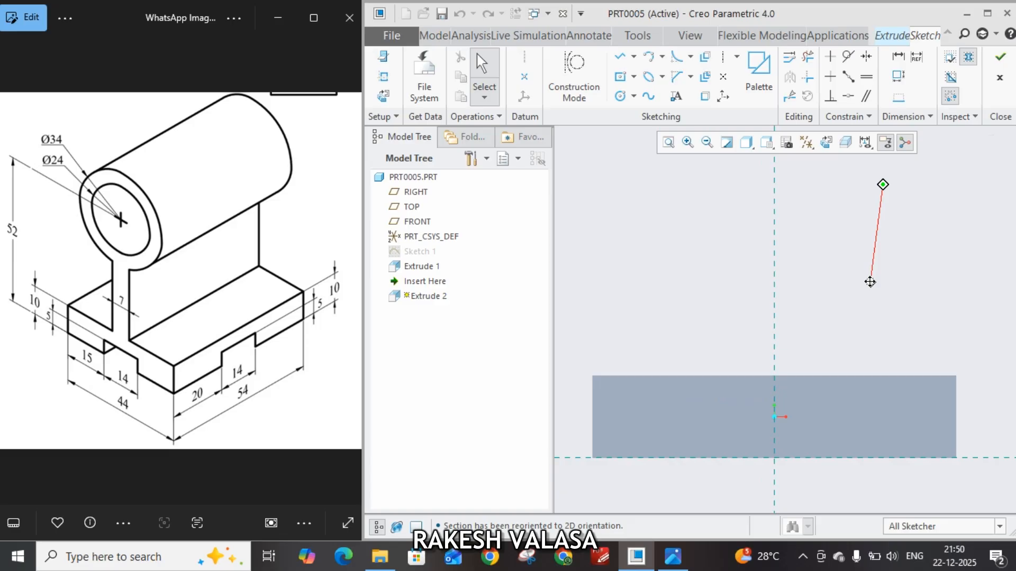
middle_click_drag(870, 282, 871, 284, "shift")
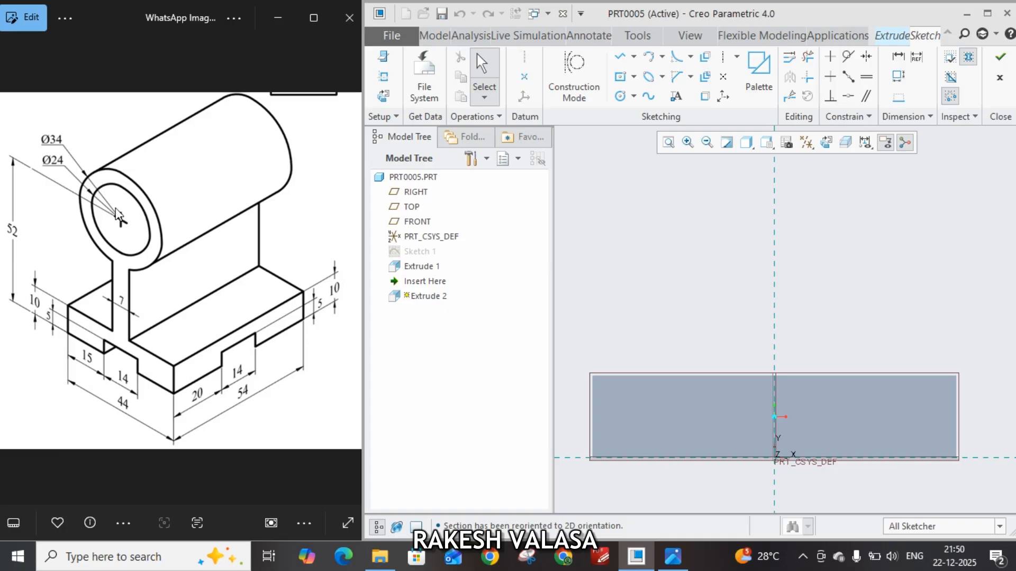
left_click(624, 101)
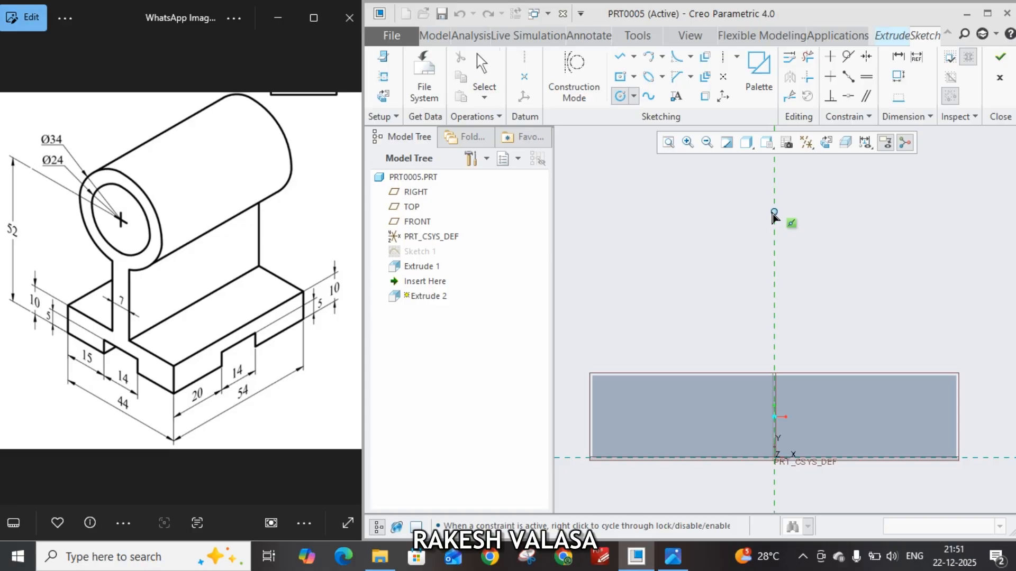
left_click(773, 212)
left_click(792, 230)
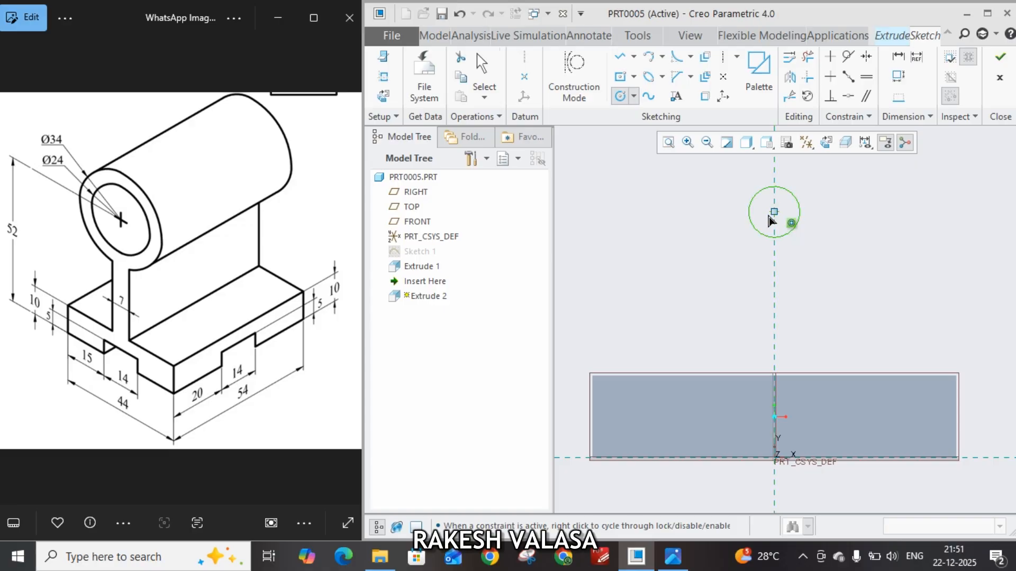
left_click(774, 212)
left_click(825, 255)
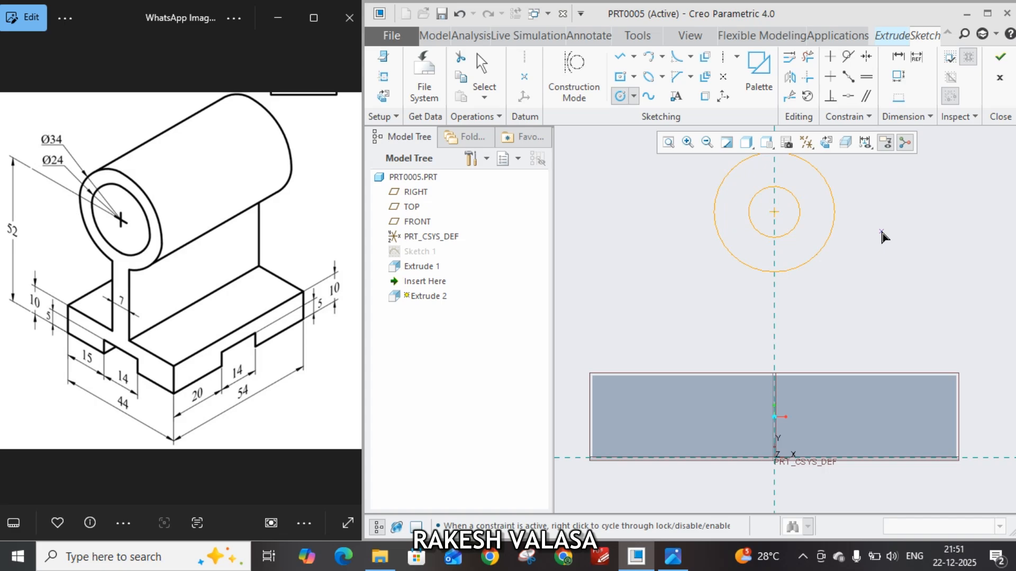
middle_click(884, 236)
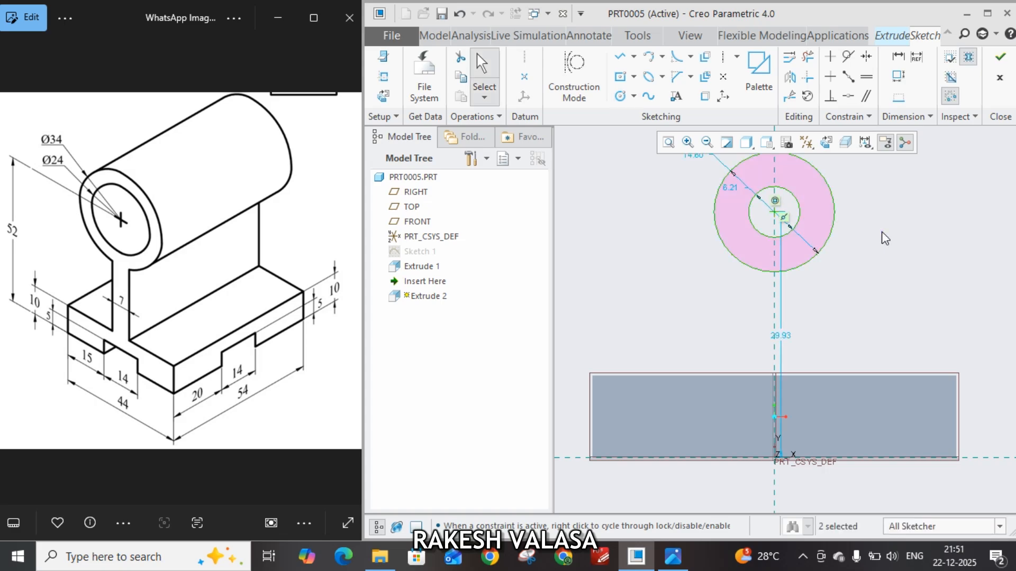
Set the concentric circles' diameters to 24 mm and 34 mm
left_click_drag(704, 215, 702, 218)
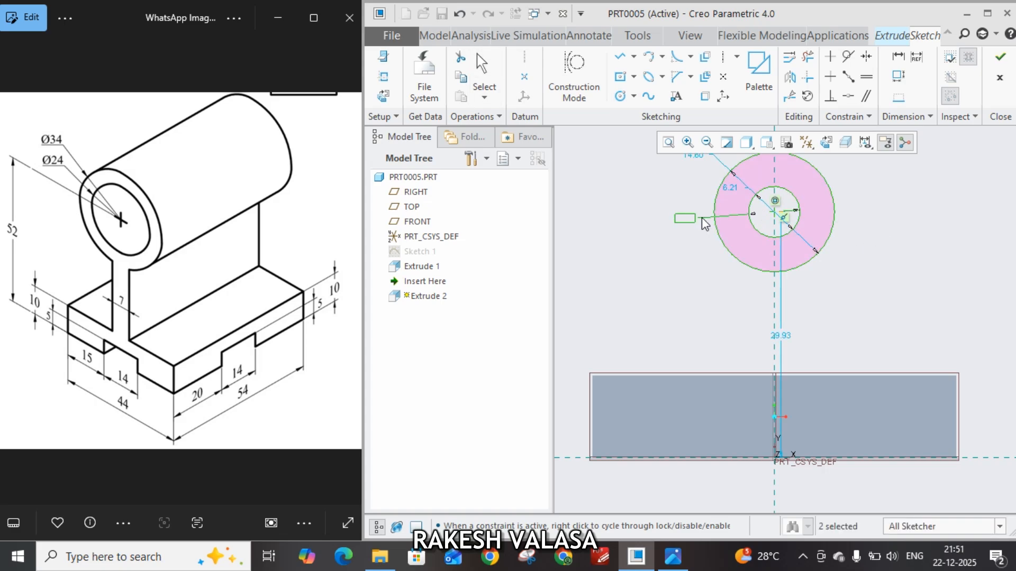
double_click(685, 220)
key("Return")
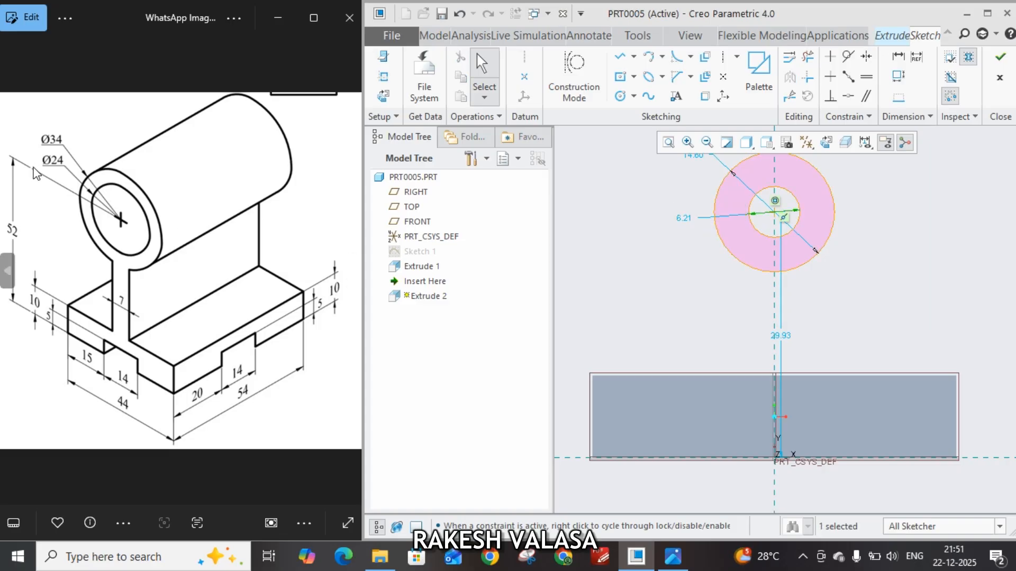
double_click(683, 219)
type("24")
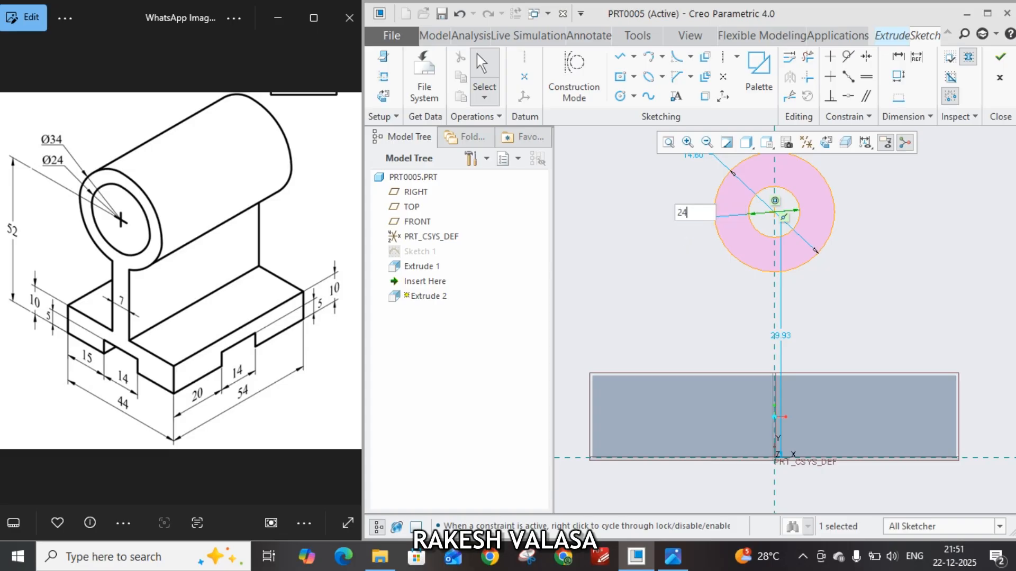
key("Return")
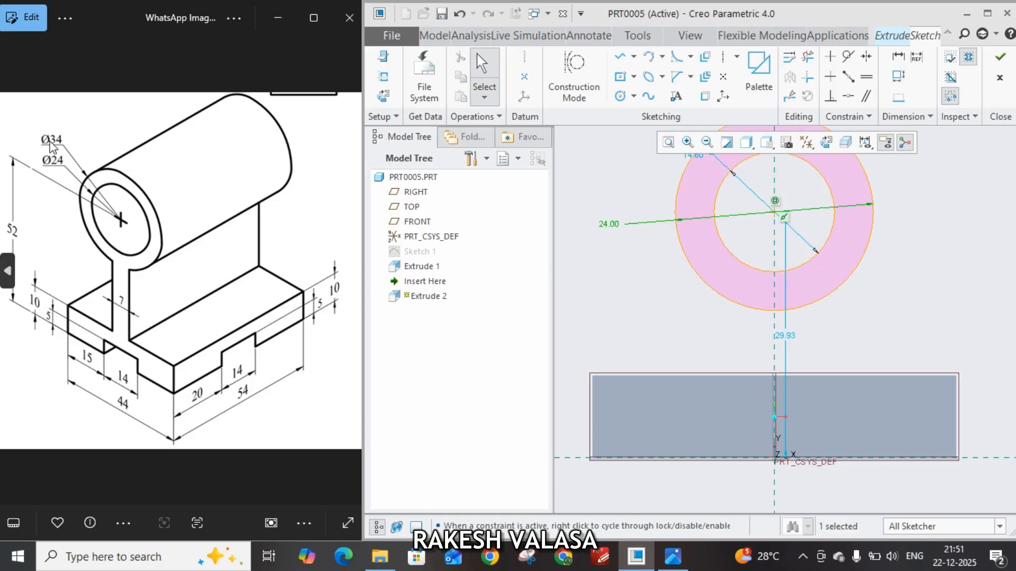
left_click_drag(691, 157, 654, 179)
double_click(654, 177)
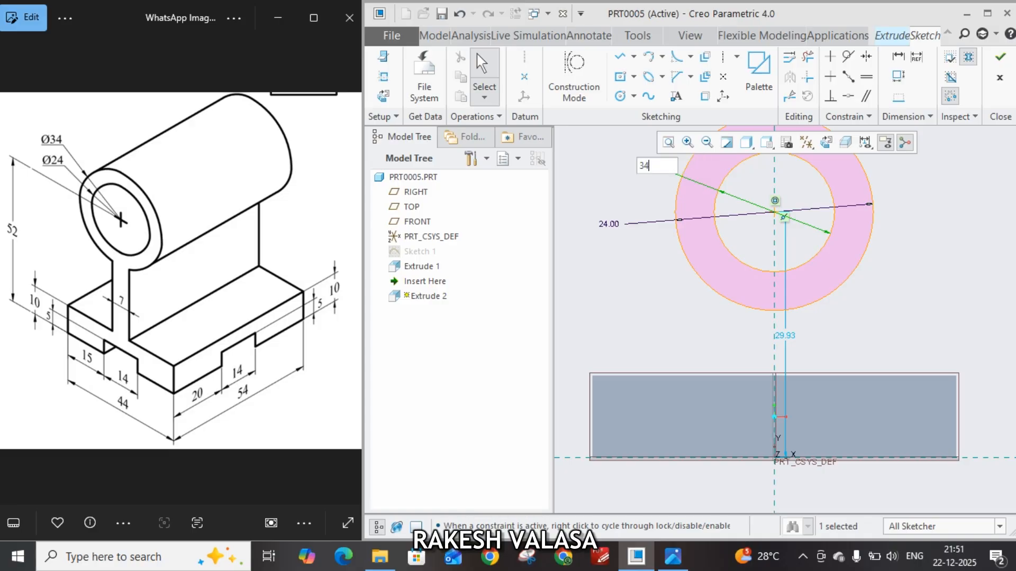
key("Return")
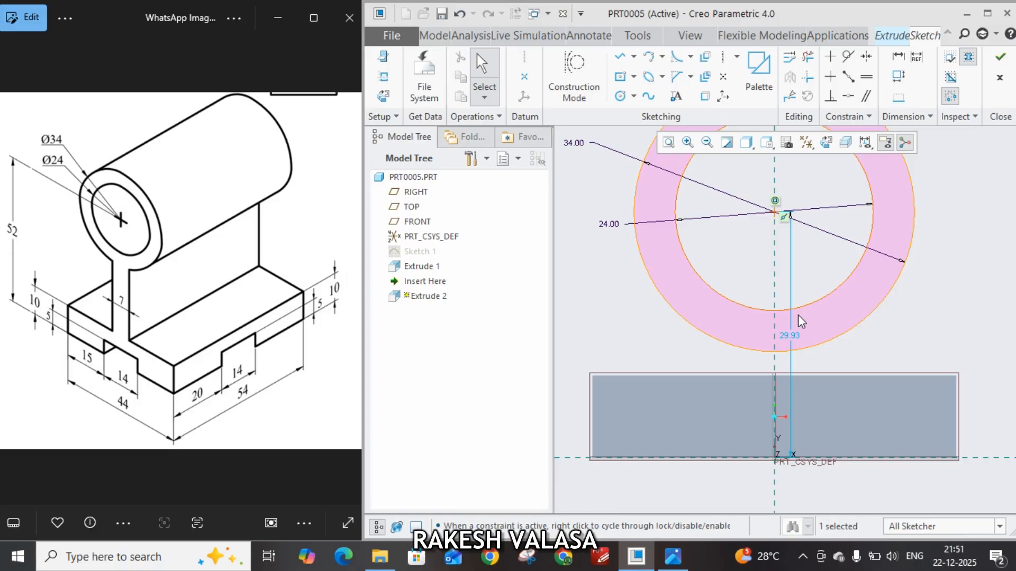
Set the height of the circles' centre above the base plate's bottom edge to 52 mm
left_click_drag(792, 335, 574, 321)
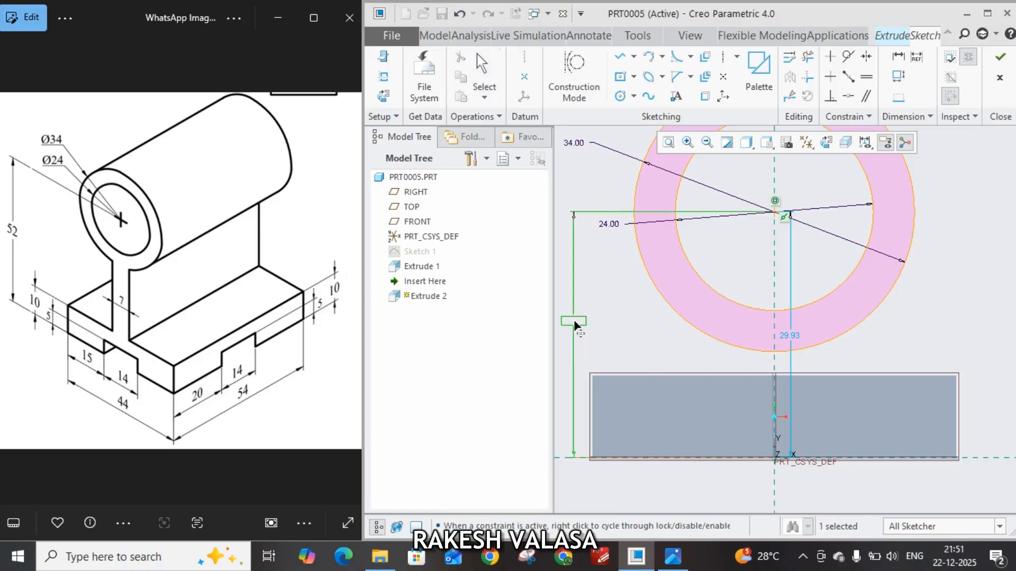
double_click(575, 321)
type("5")
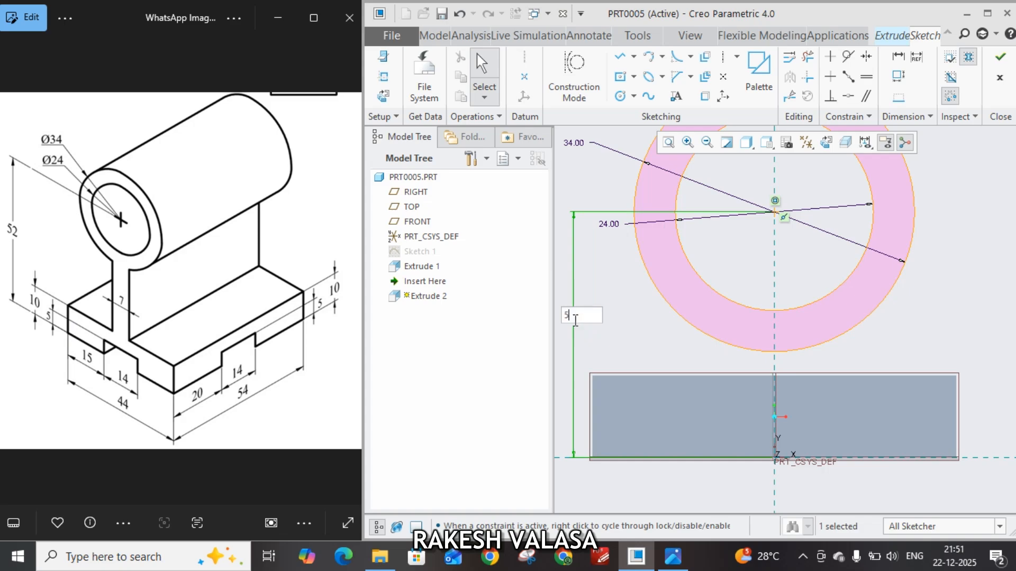
type("2")
key("Return")
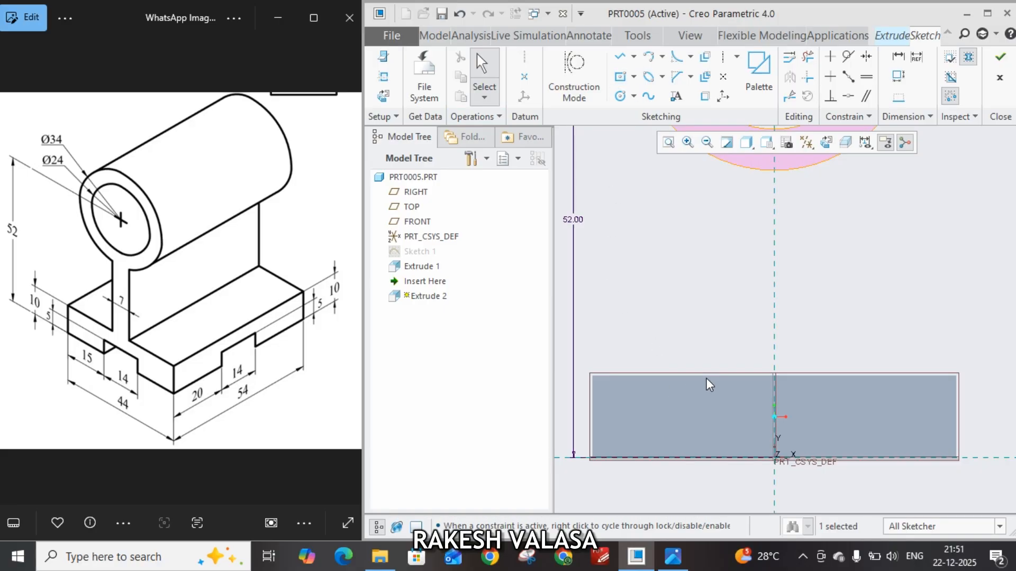
Add the plate's top edge as a sketch reference and draw a three-line web outline about 9.4 mm wide between the outer circle and that edge
left_click(387, 81)
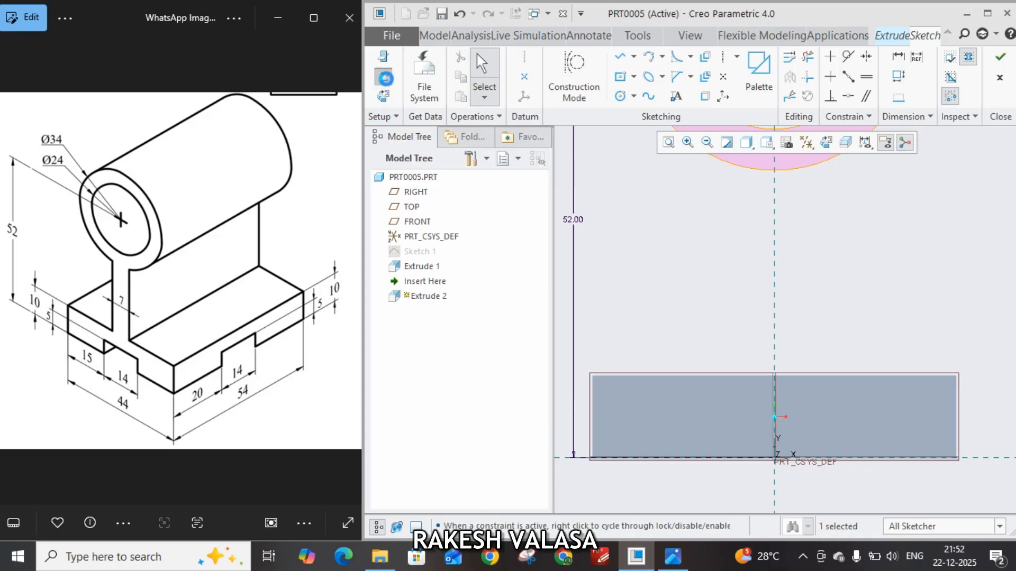
left_click(745, 384)
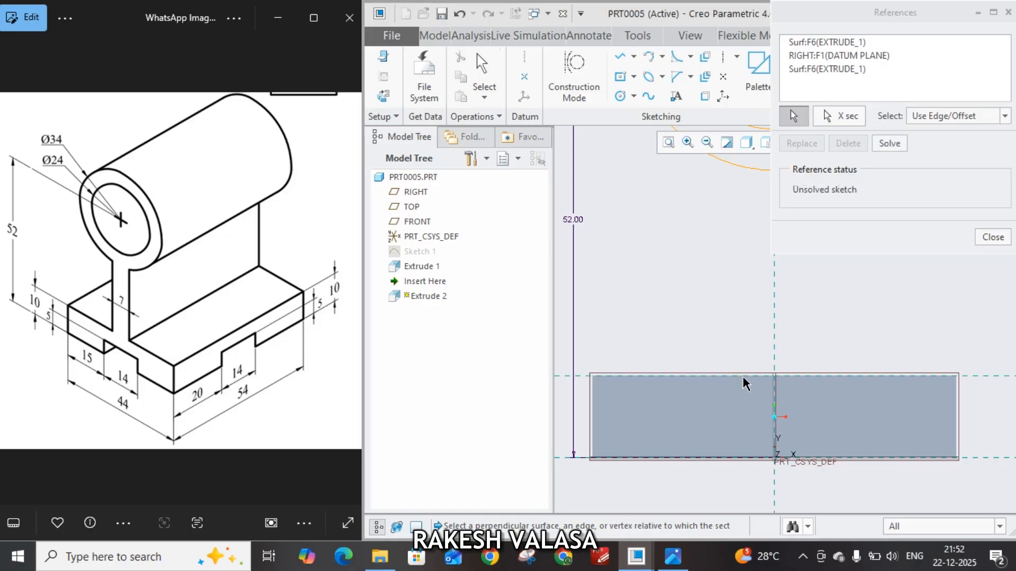
left_click(989, 238)
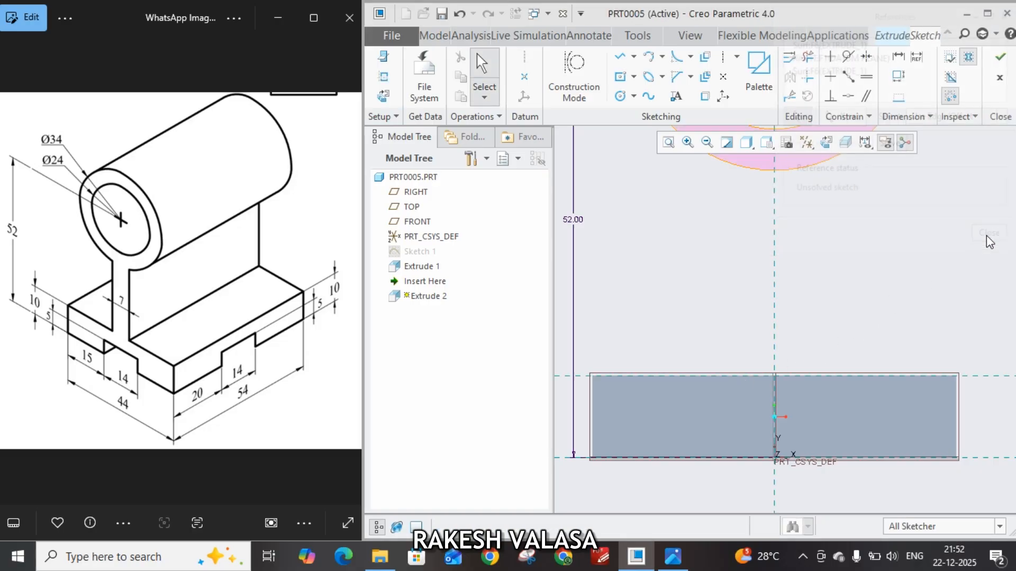
left_click(619, 58)
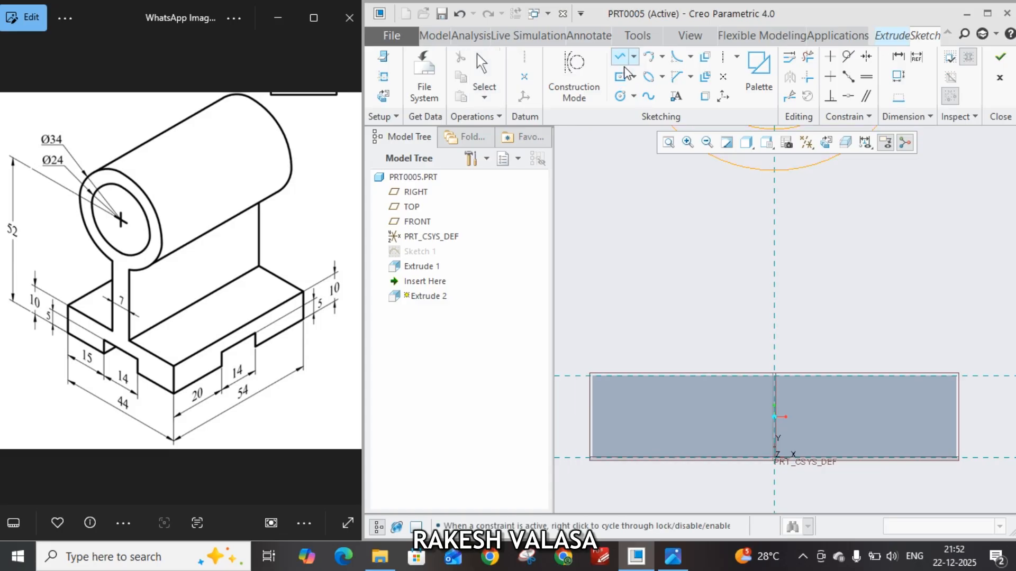
left_click(734, 166)
left_click(739, 375)
left_click(811, 376)
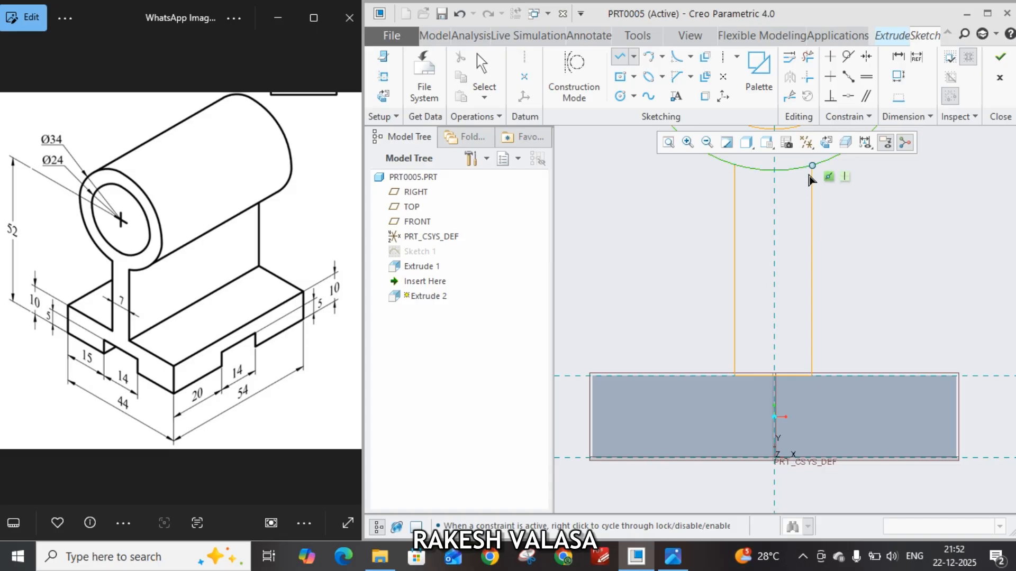
left_click(813, 182)
middle_click(885, 247)
middle_click(885, 246)
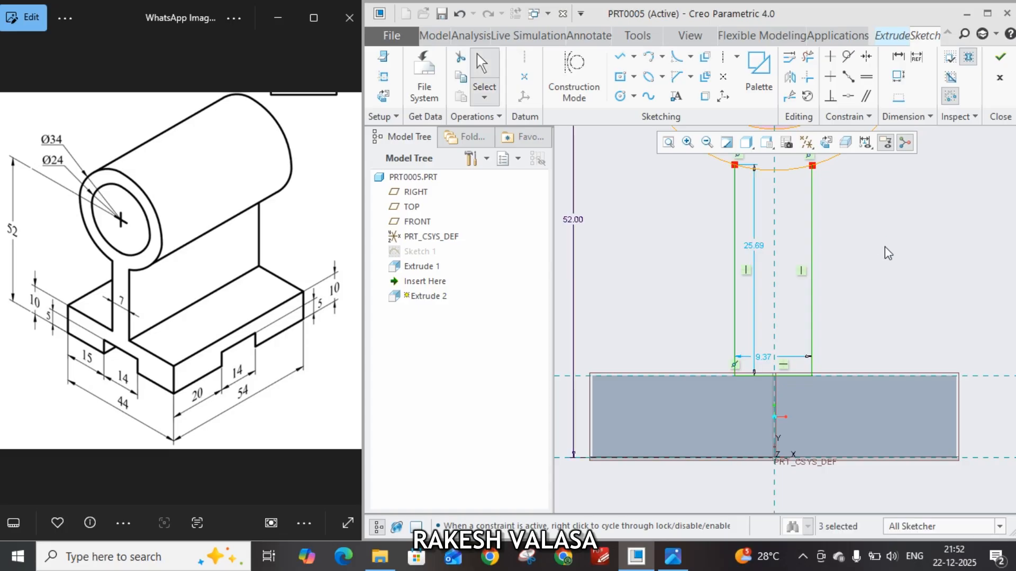
Set the web's width to 7 mm and dimension its left line 3.5 mm from the vertical axis
double_click(766, 358)
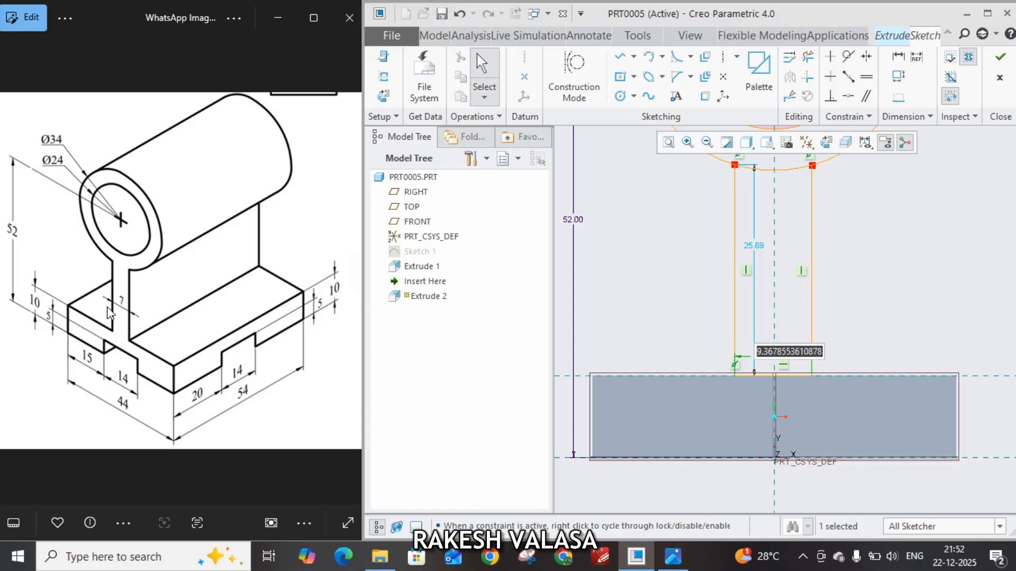
type("7")
key("Return")
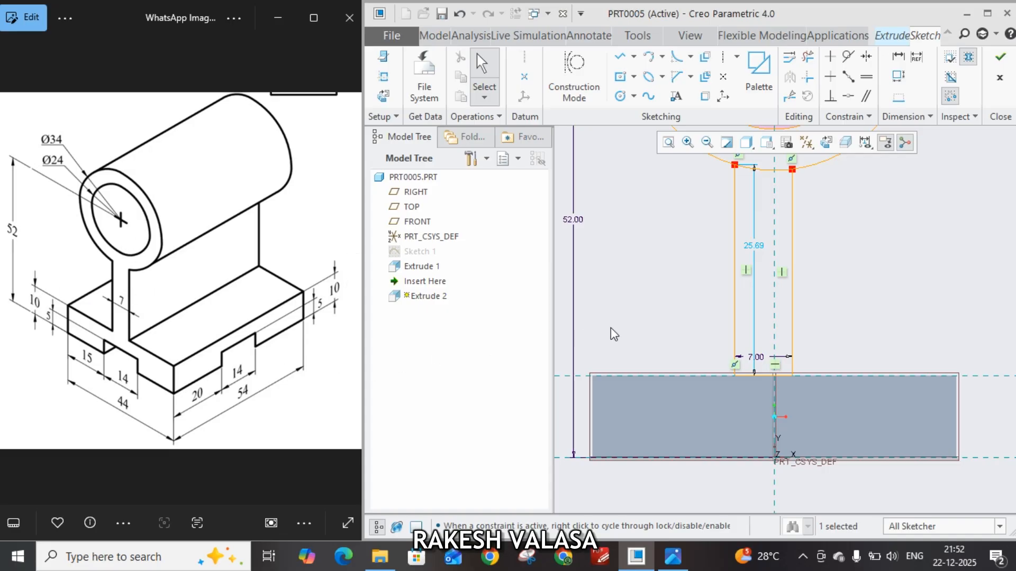
left_click(898, 57)
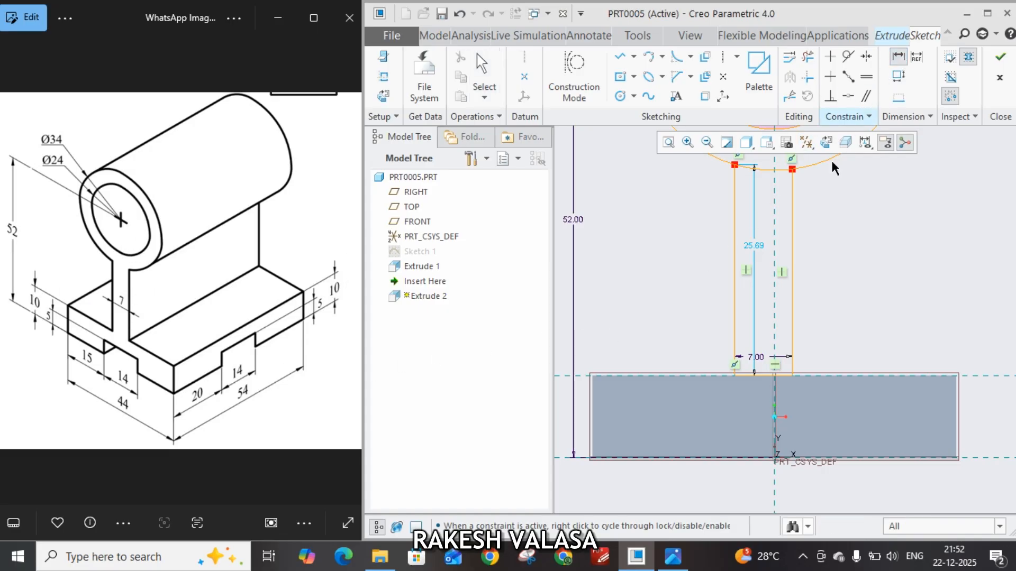
left_click(773, 244)
left_click(741, 259)
middle_click(747, 226)
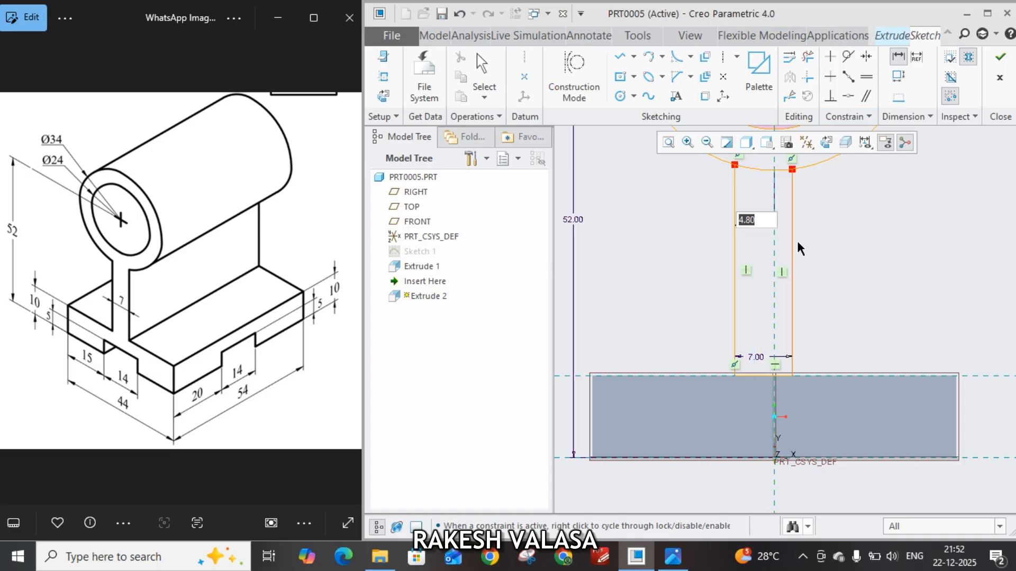
type("3.")
type("5")
key("Return")
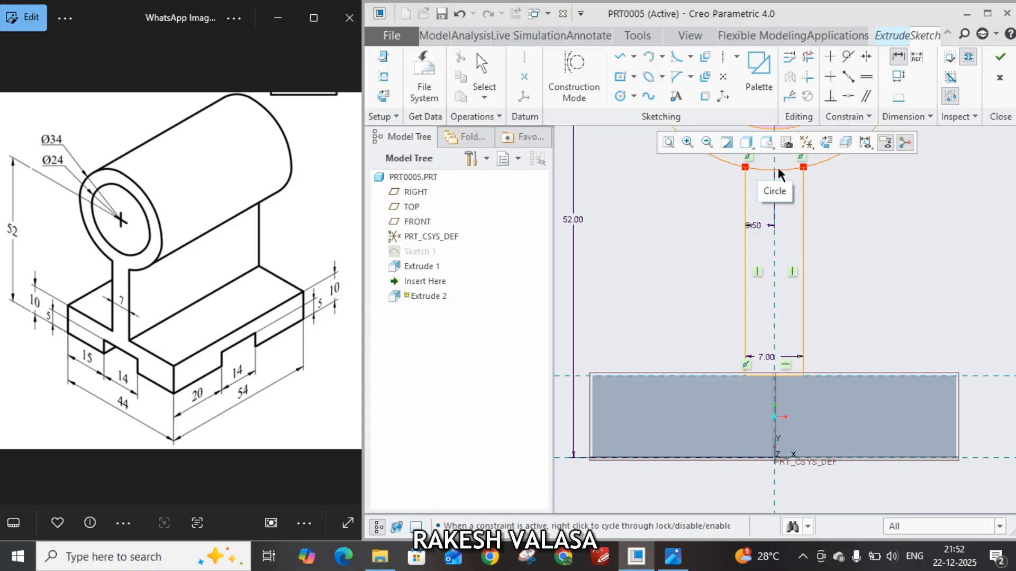
Trim away the outer circle's arc between the two web lines and finish the sketch
left_click(808, 61)
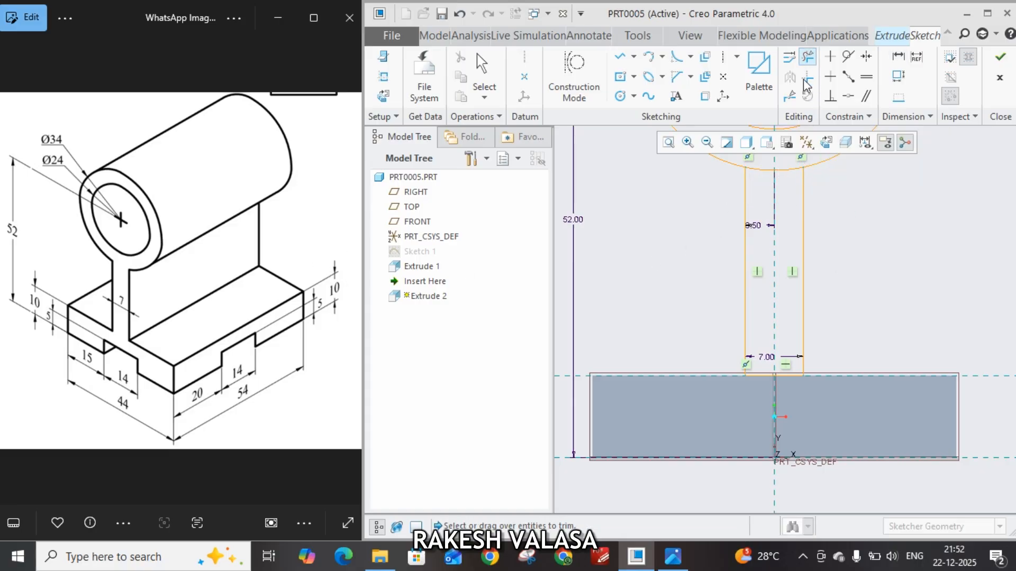
left_click(759, 176)
scroll(856, 242, "up", 1)
scroll(856, 243, "down", 3)
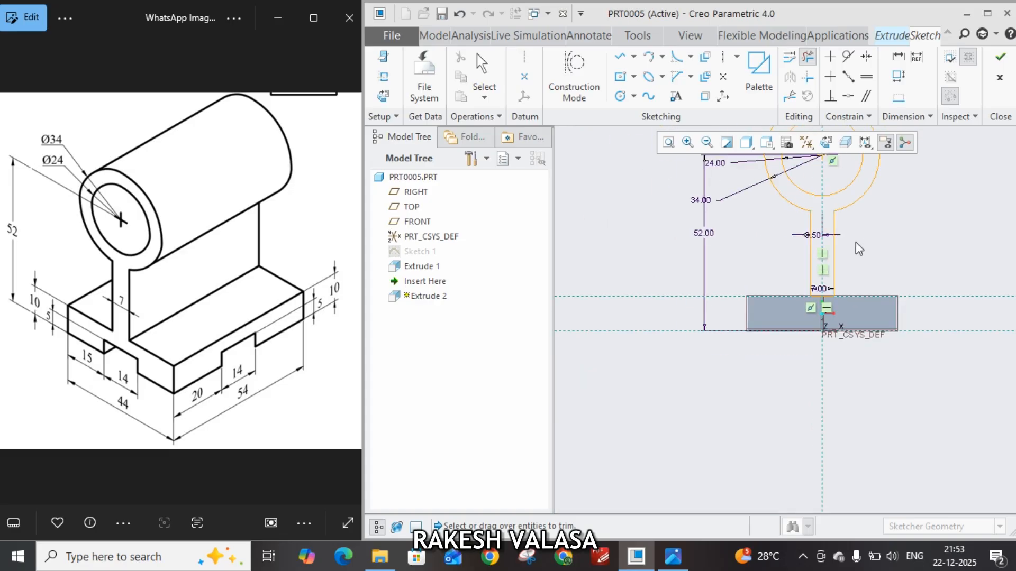
middle_click_drag(864, 245, 838, 329)
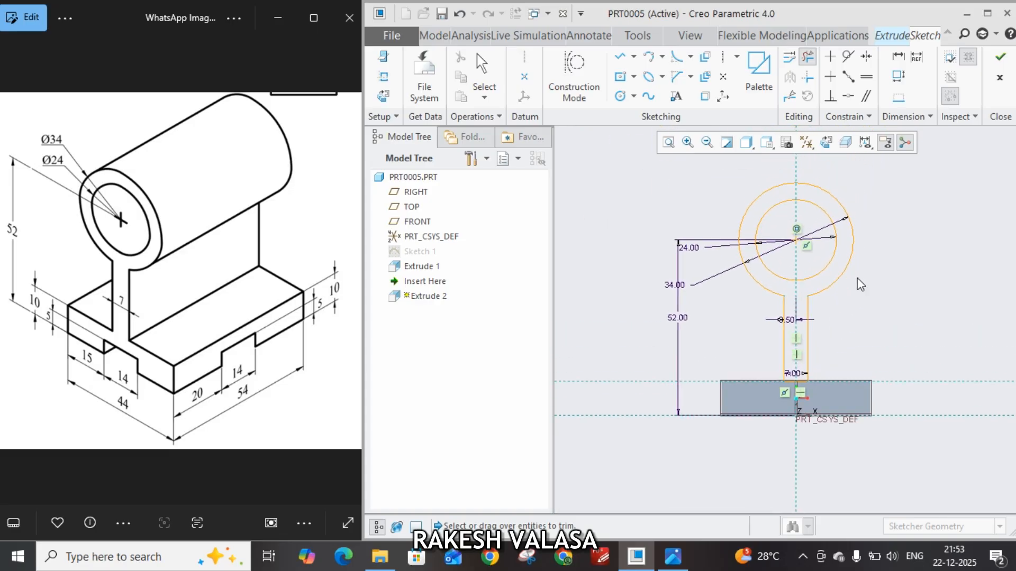
left_click(1000, 63)
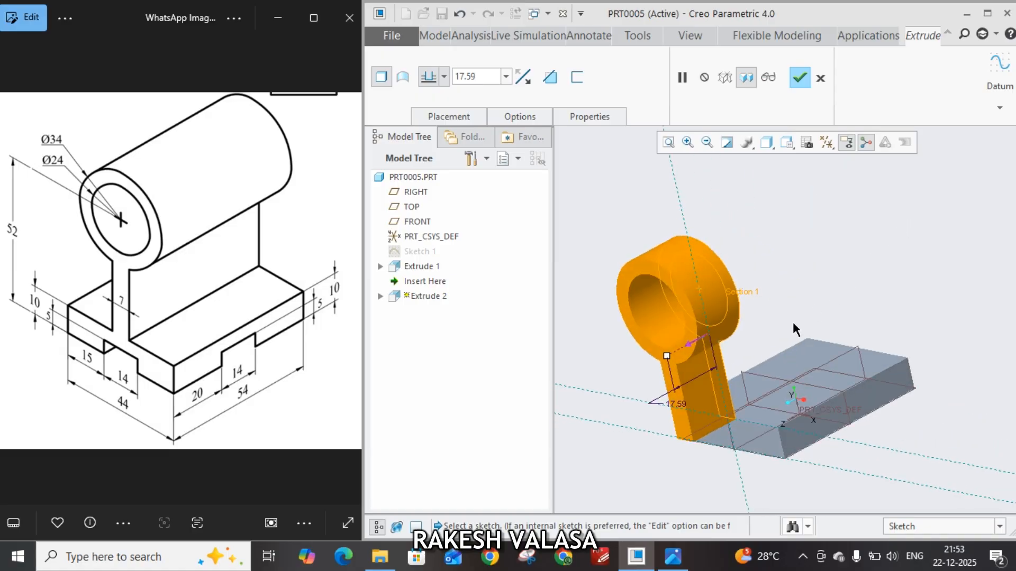
Flip the cylinder and web extrusion to run back over the base plate and complete it at 54 mm deep
left_click(692, 347)
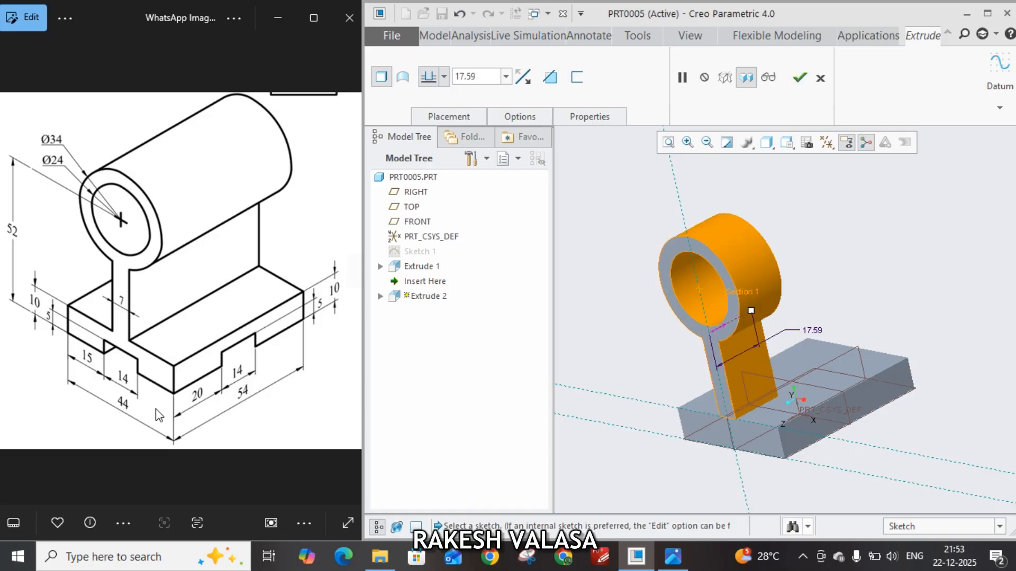
double_click(486, 78)
type("54")
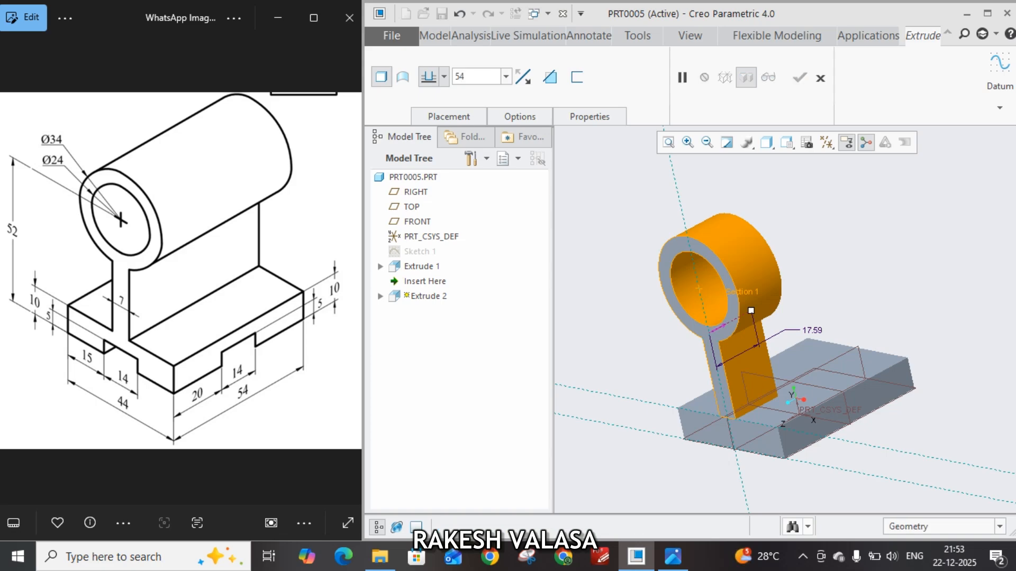
key("Return")
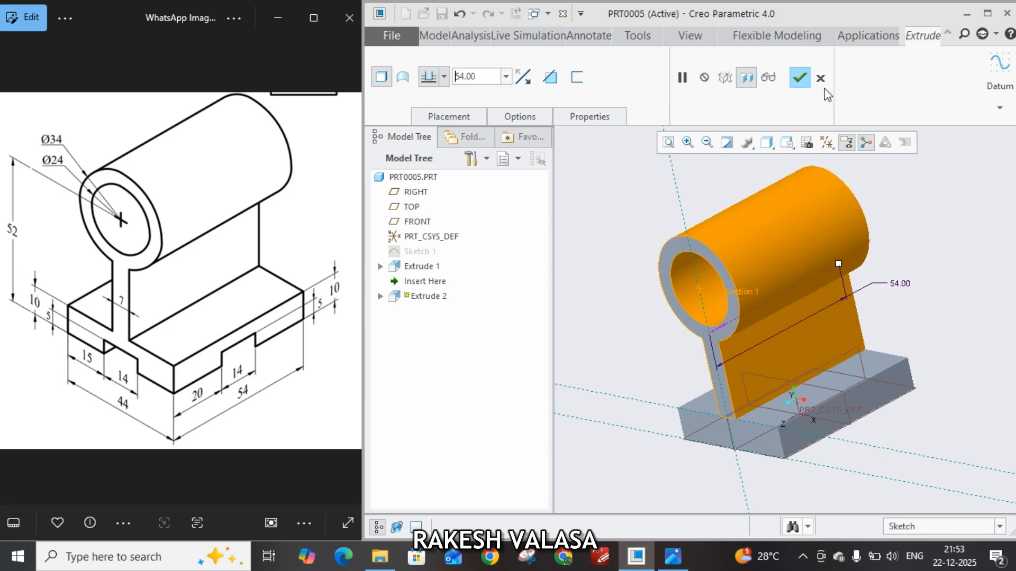
left_click(799, 78)
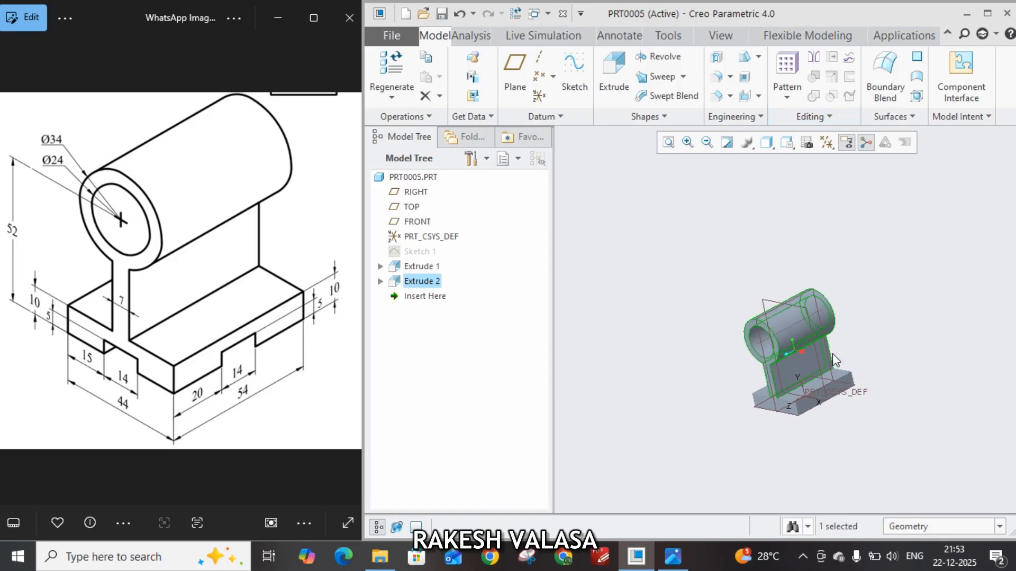
Start an extrude sketch on the bracket's front end face and draw a corner rectangle about 17.5 by 3.1 mm on the base's bottom edge
scroll(833, 354, "down", 5)
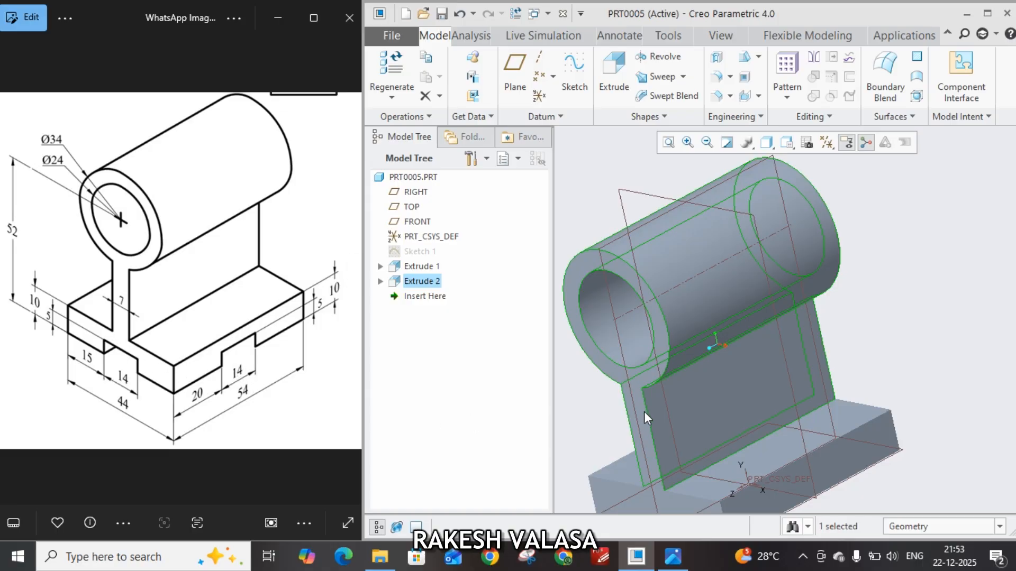
middle_click_drag(709, 357, 665, 431)
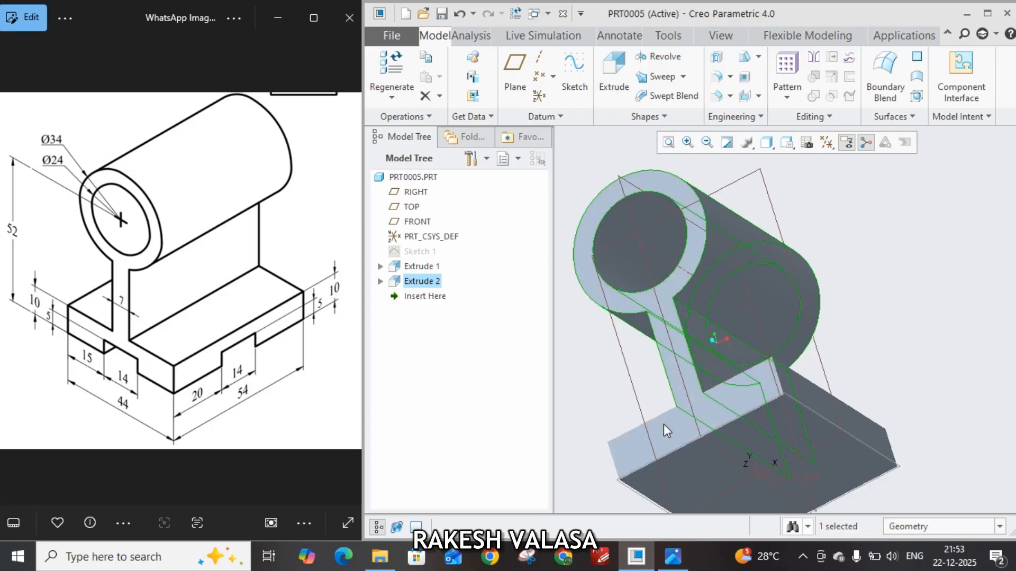
left_click(664, 425)
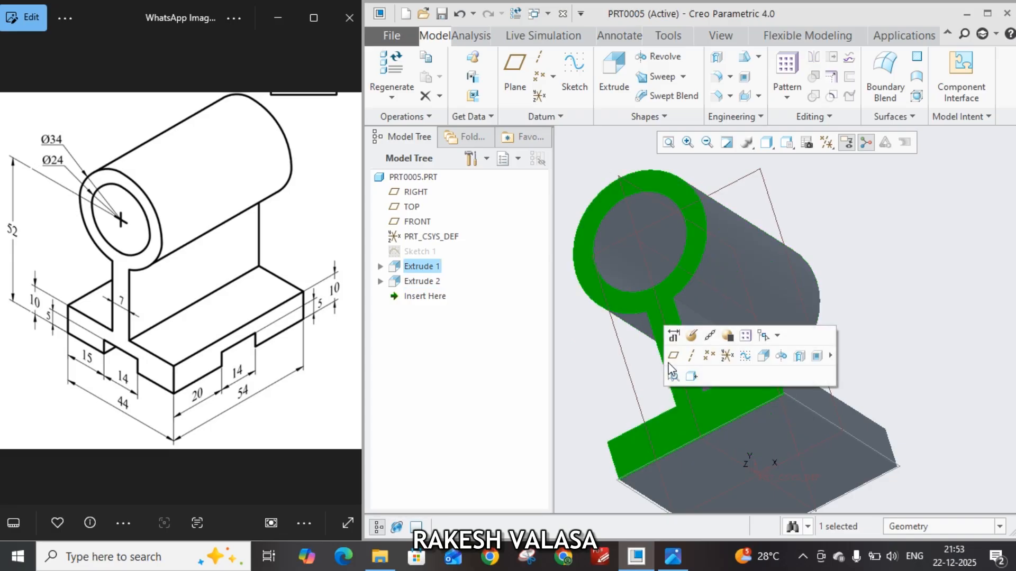
left_click(615, 80)
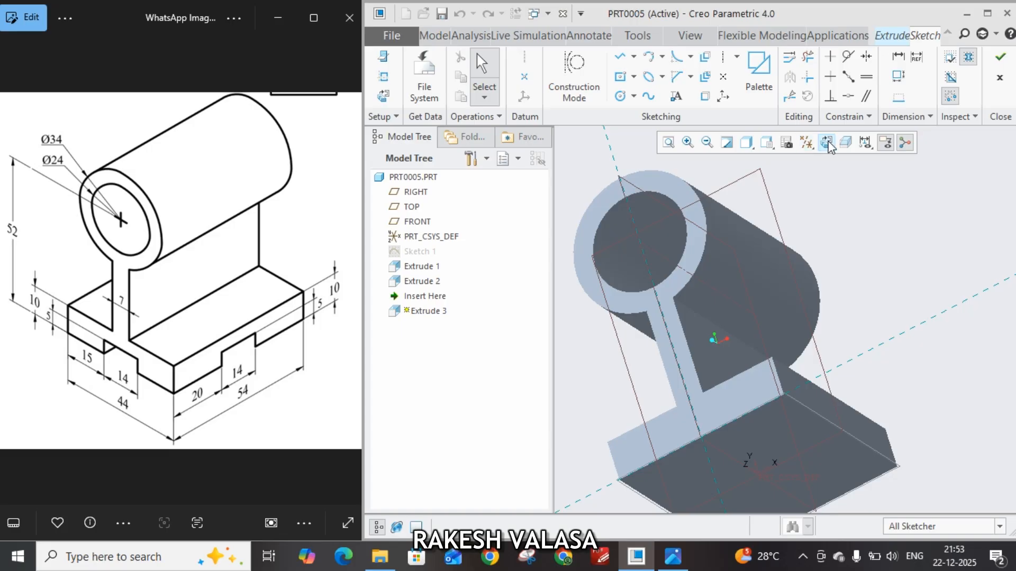
left_click(827, 142)
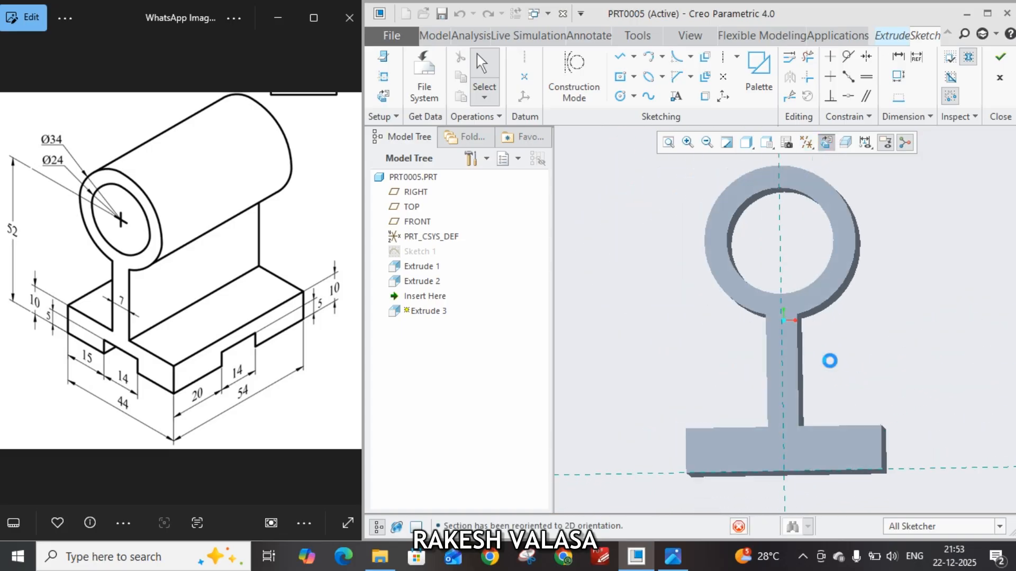
scroll(804, 447, "down", 3)
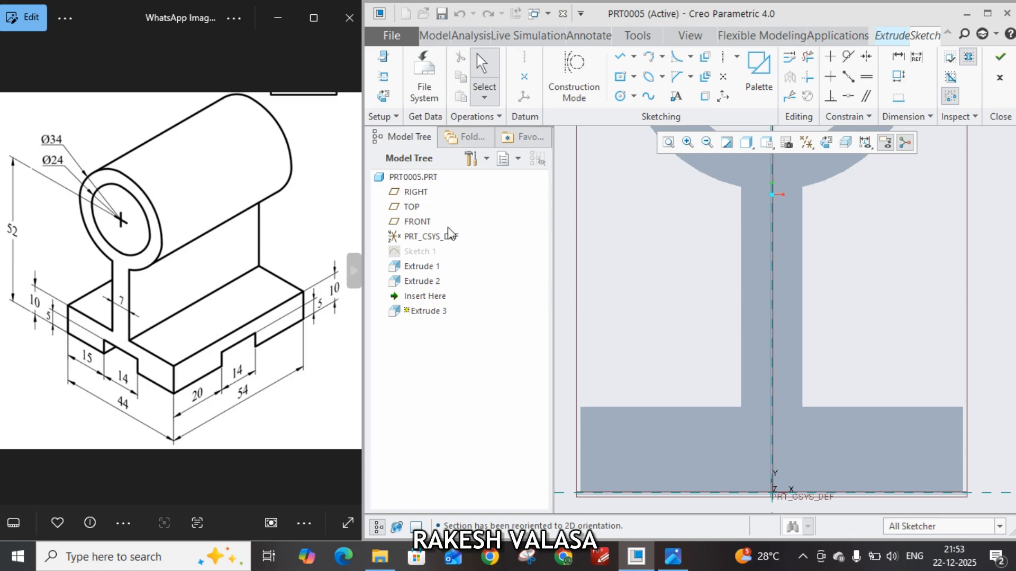
left_click(633, 76)
left_click(656, 87)
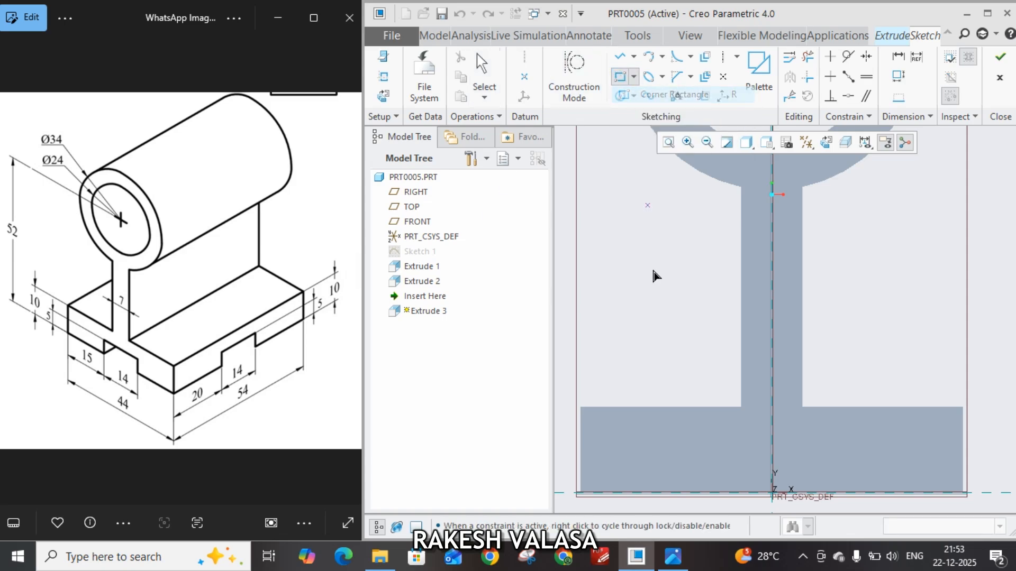
left_click(697, 493)
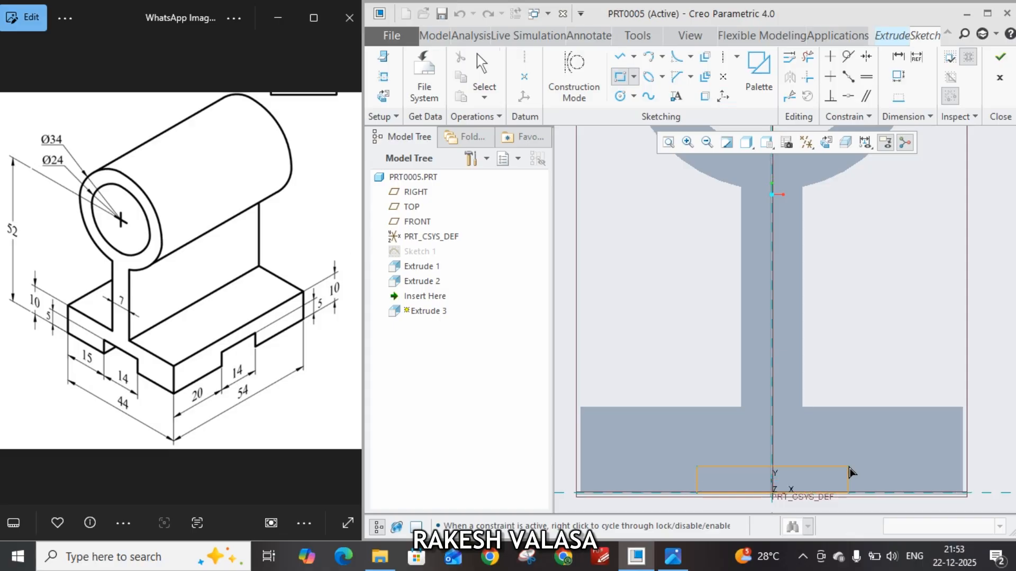
left_click(849, 468)
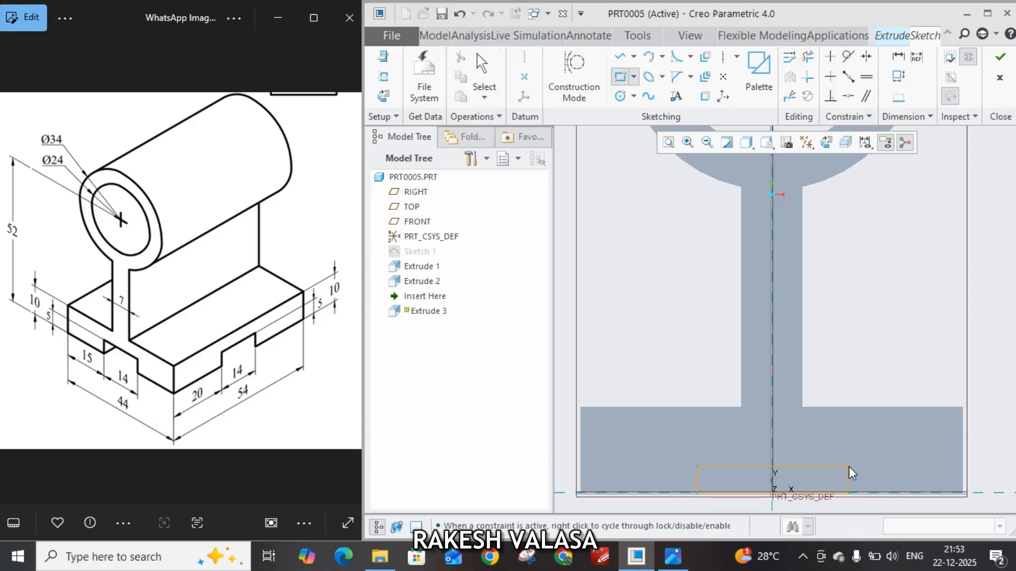
middle_click(889, 391)
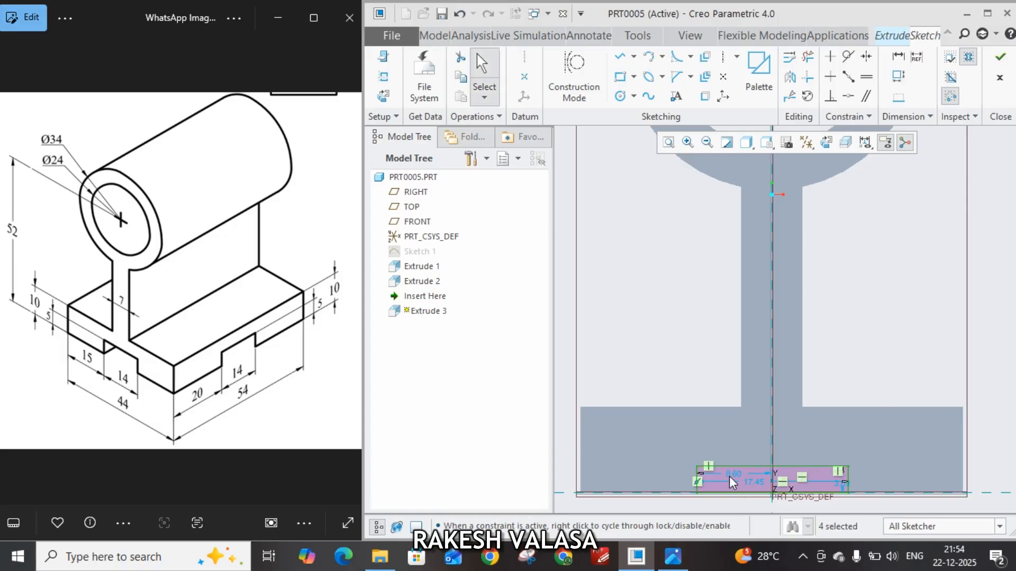
Set the distance from the rectangle's left side to the vertical axis to 7 mm
left_click_drag(729, 476, 728, 449)
double_click(732, 452)
type("7")
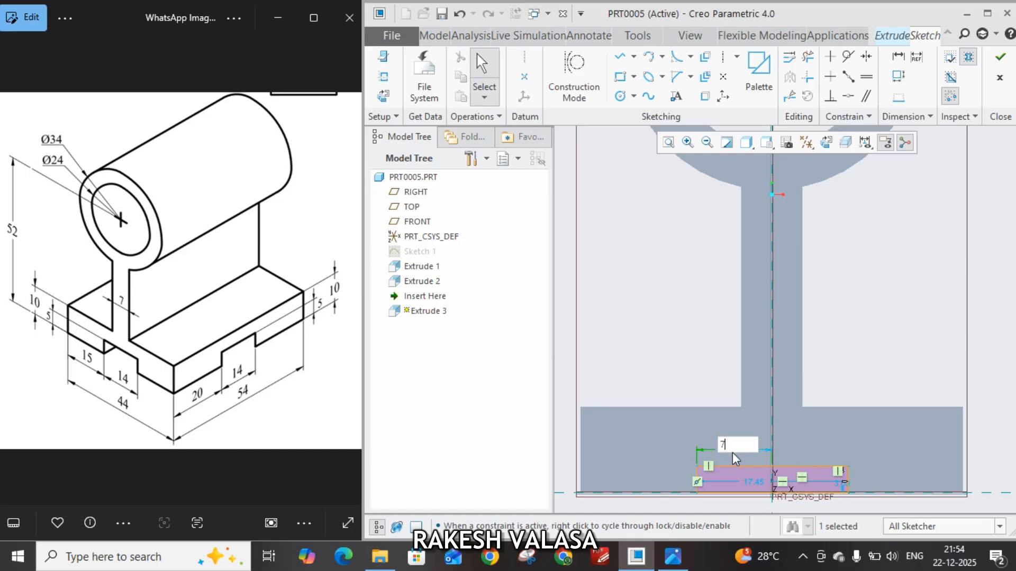
key("Return")
Move the rectangle's width dimension below the base and set the width to 14 mm
left_click_drag(767, 481, 780, 427)
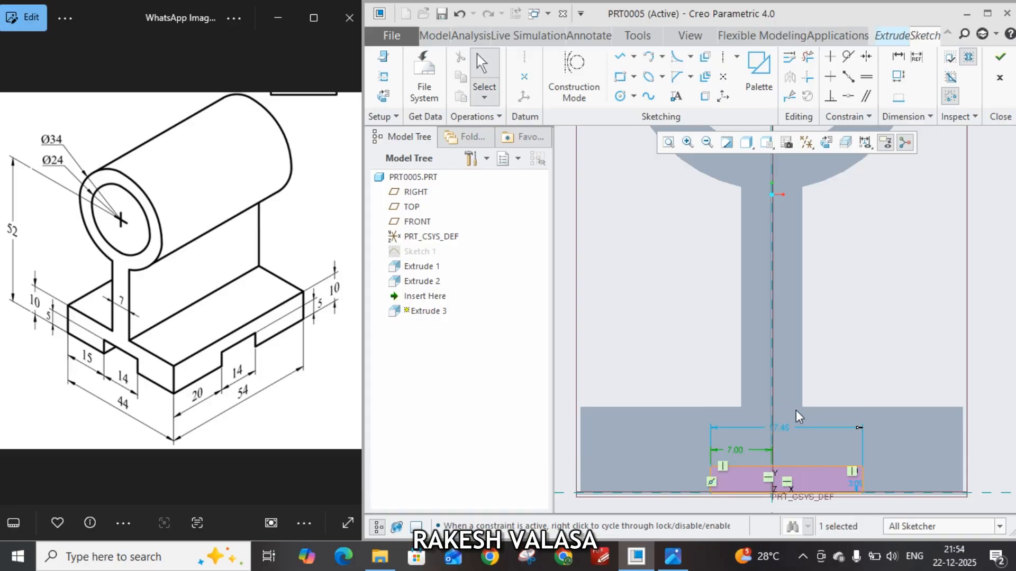
mouse_move(806, 403)
middle_mouse_down("shift")
mouse_move(824, 324)
mouse_move(806, 345)
middle_mouse_up("shift")
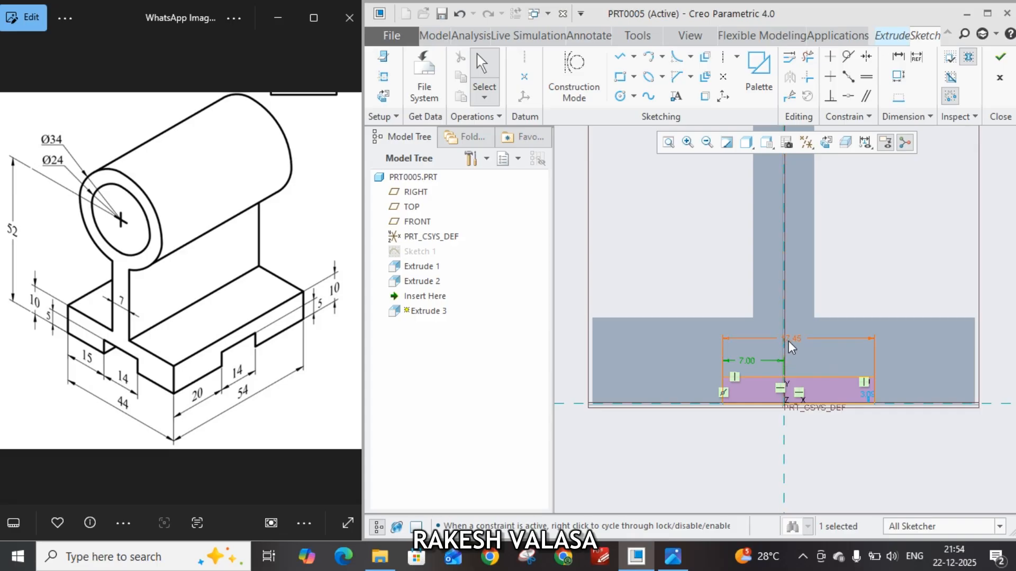
left_click_drag(788, 341, 787, 432)
double_click(786, 432)
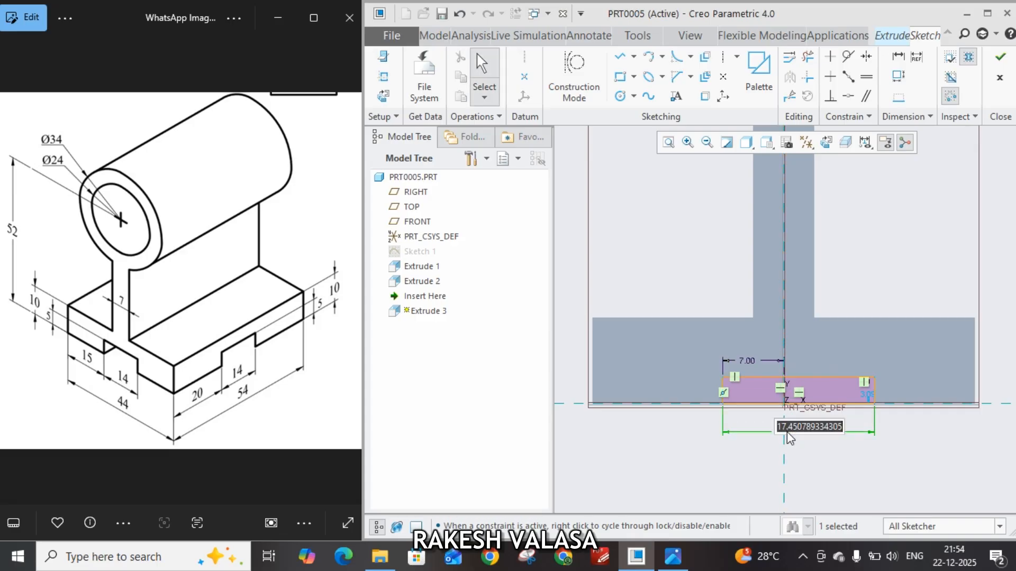
type("14")
key("Return")
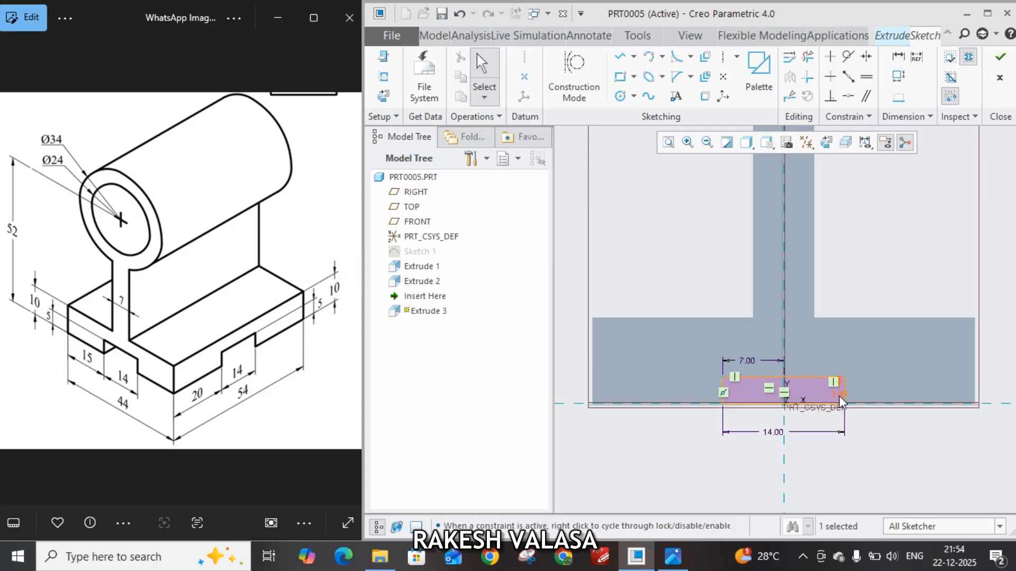
Set the rectangle's height to 5 mm, then finish the sketch and accept the extrusion at its default depth
left_click_drag(839, 395, 876, 385)
double_click(876, 385)
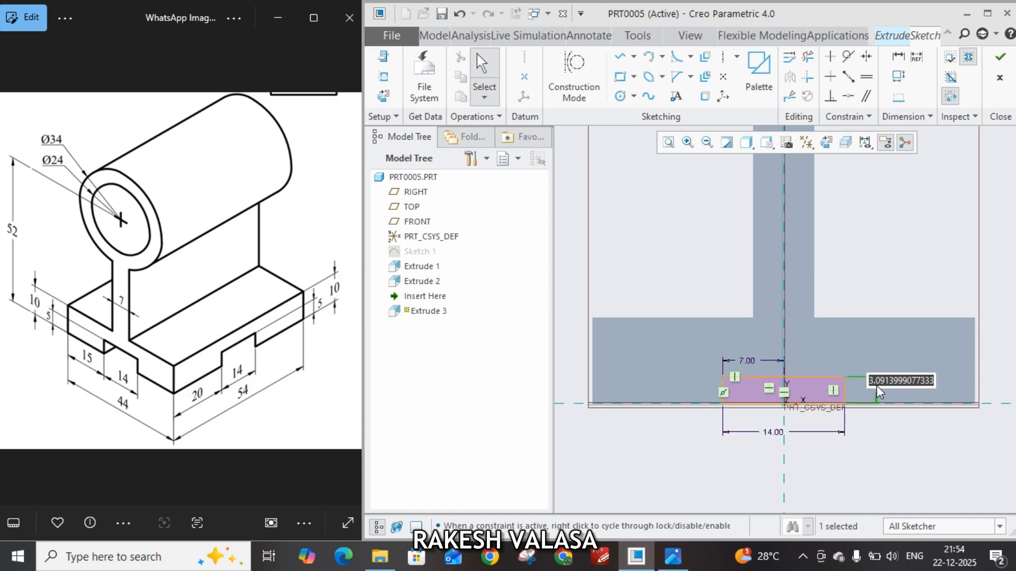
type("5")
key("Return")
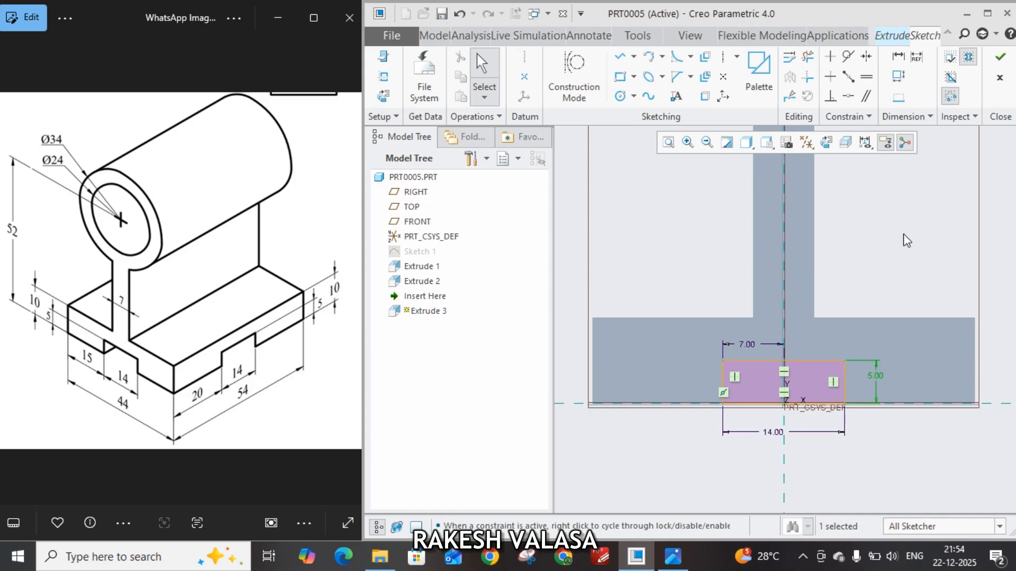
left_click(1001, 59)
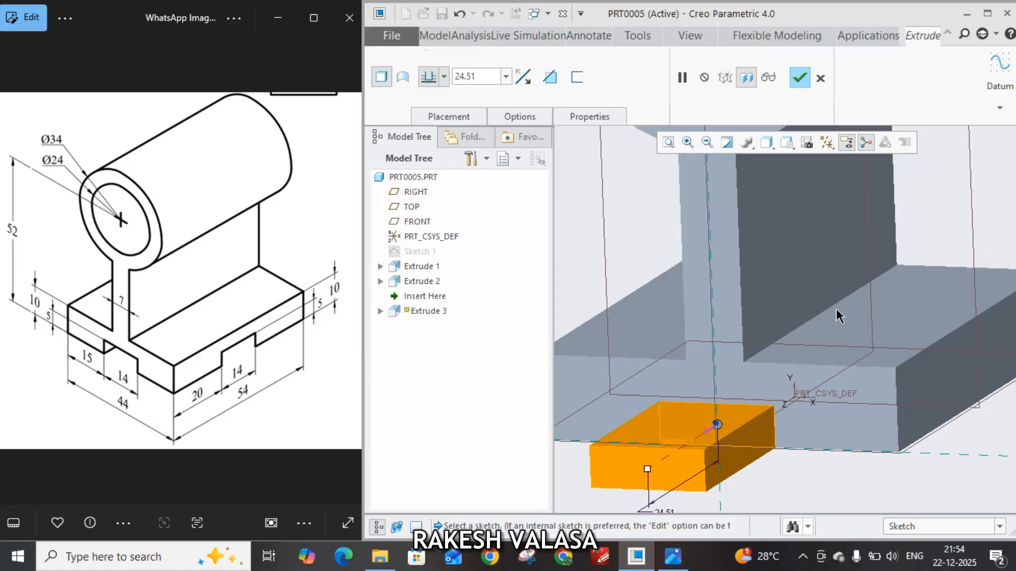
middle_click(911, 252)
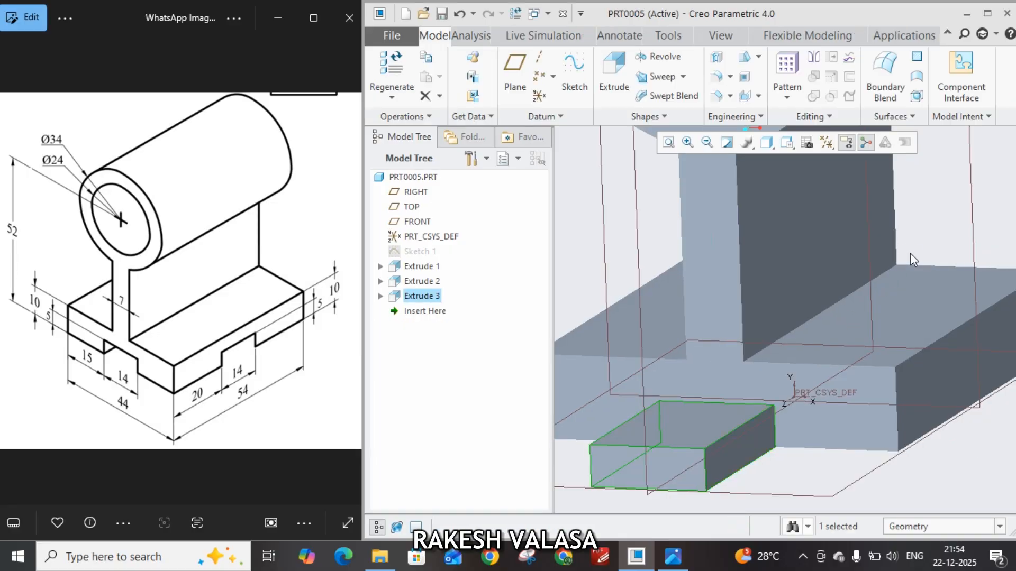
double_click(682, 463)
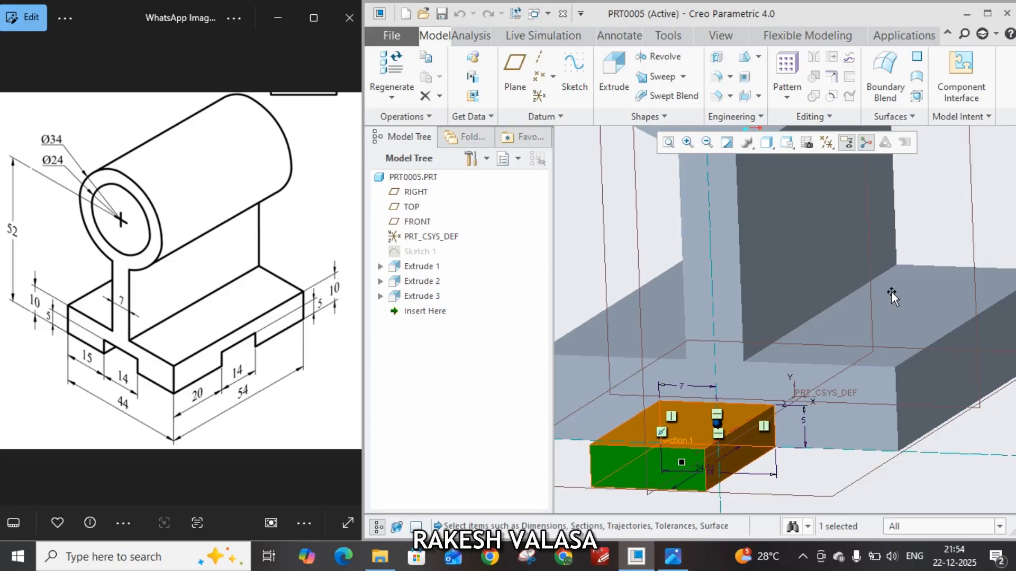
left_click(940, 243)
double_click(675, 461)
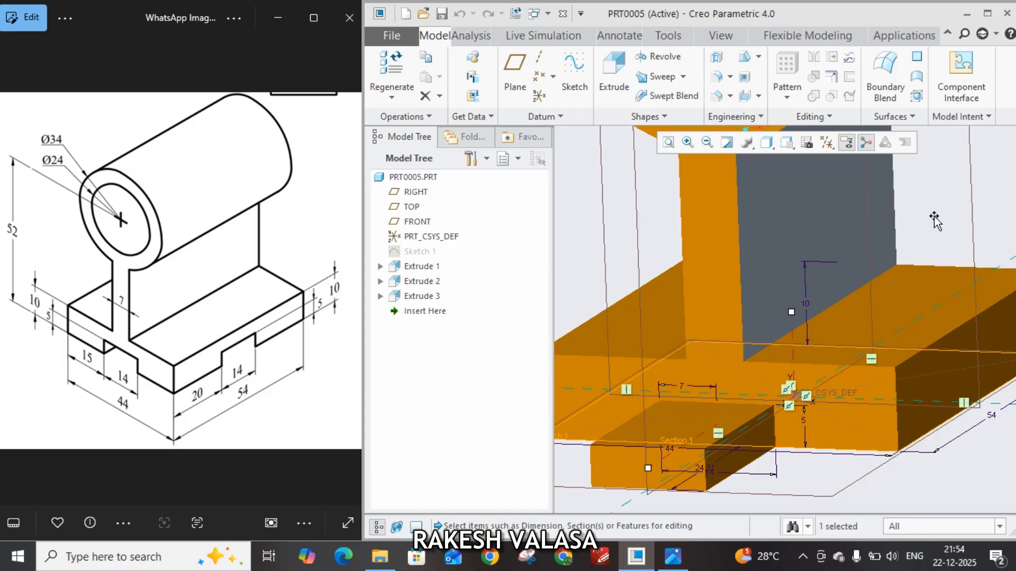
left_click(868, 270)
left_click(423, 296)
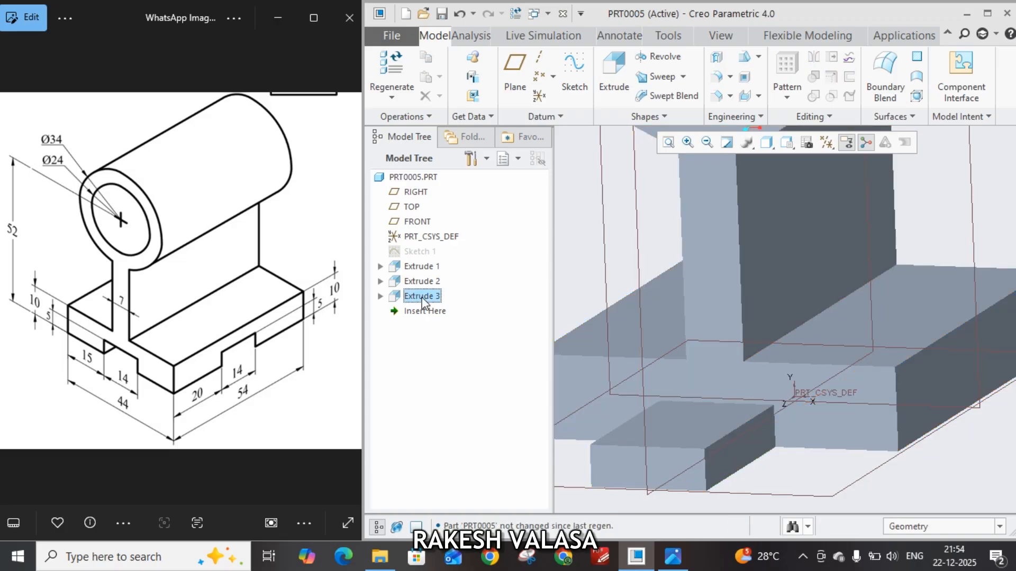
left_click(424, 295)
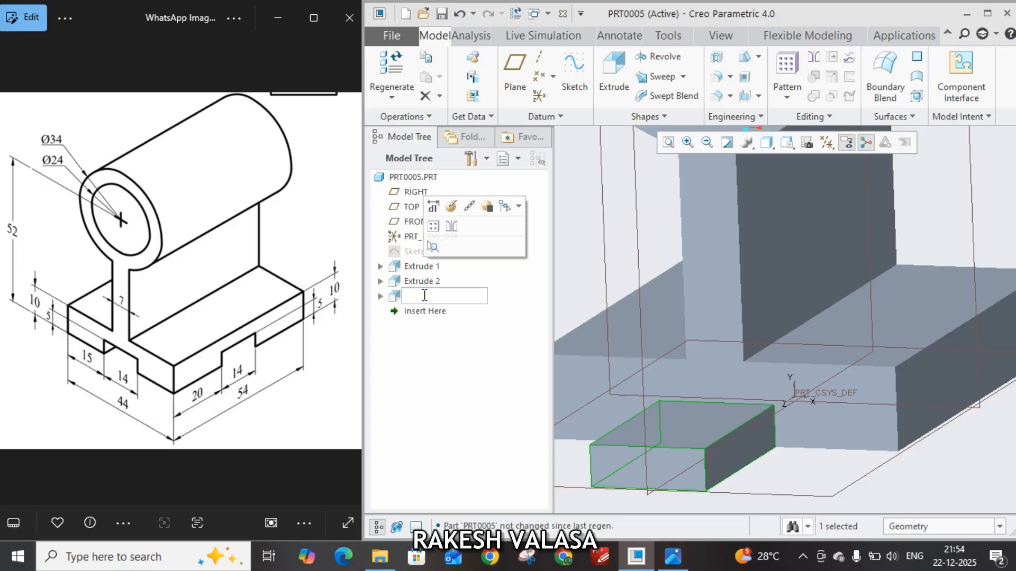
right_click(420, 296)
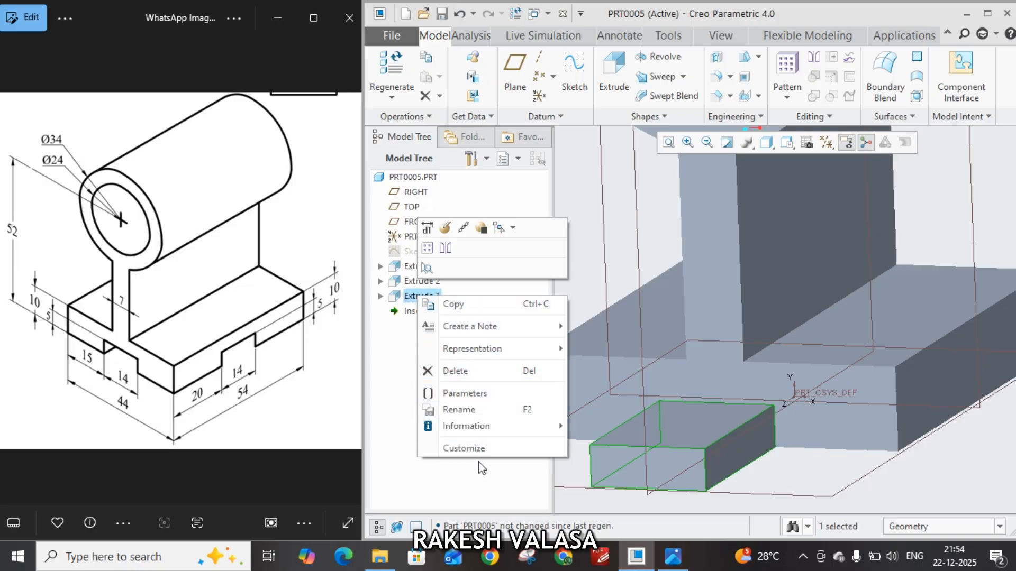
left_click(479, 477)
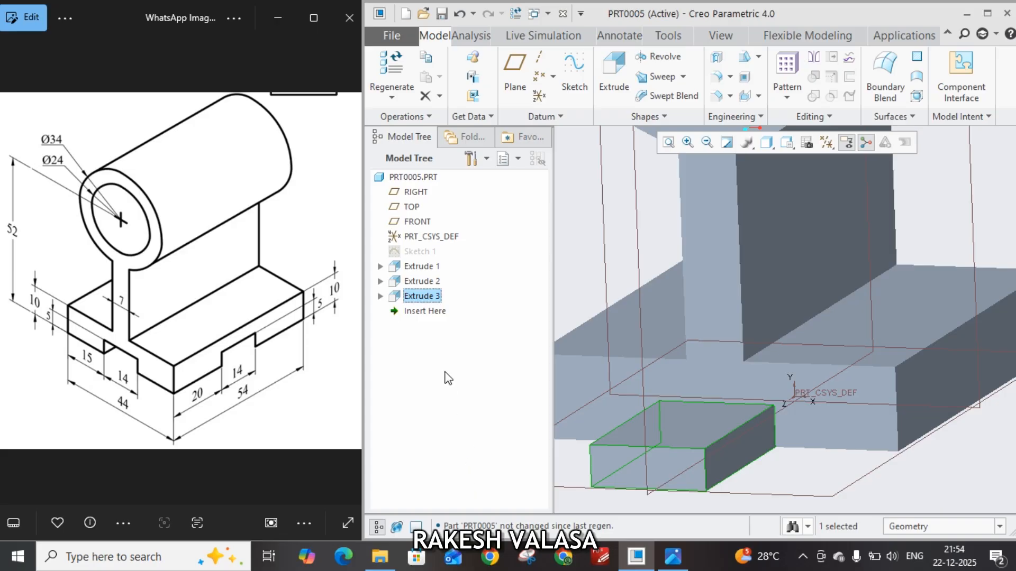
Redefine the small block extrusion to point into the base plate and remove material
left_click(430, 301)
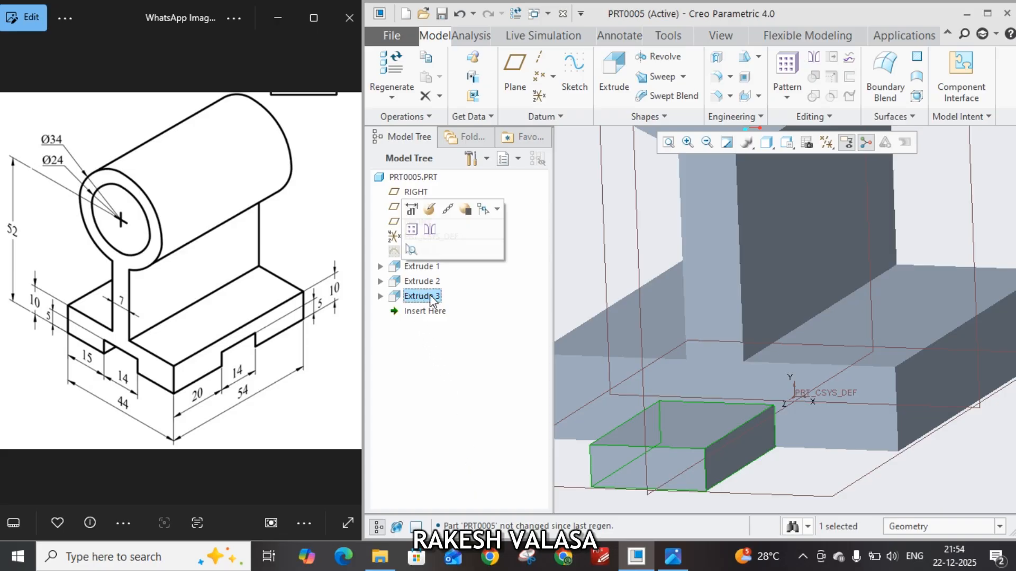
left_click(430, 210)
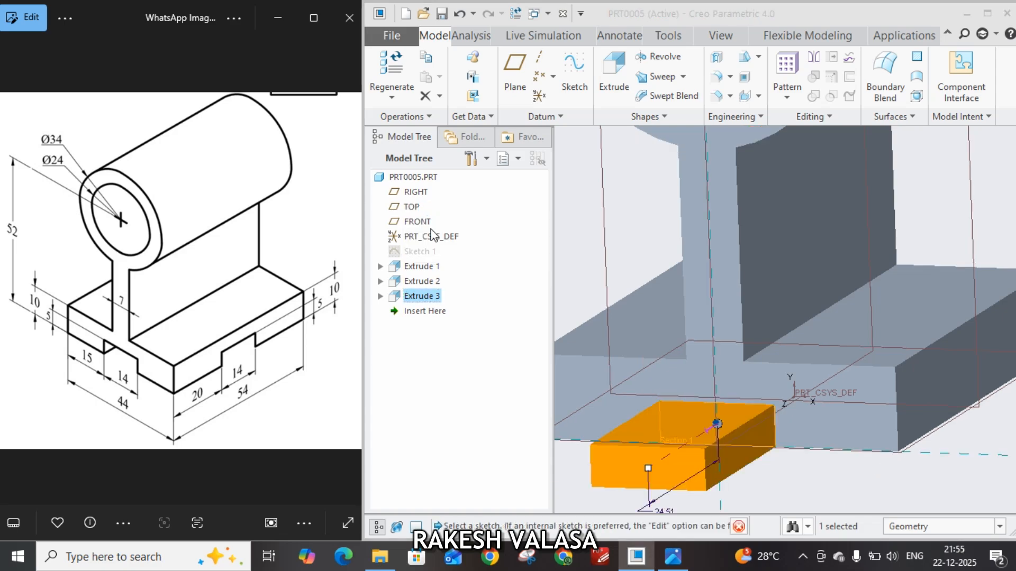
left_click(710, 427)
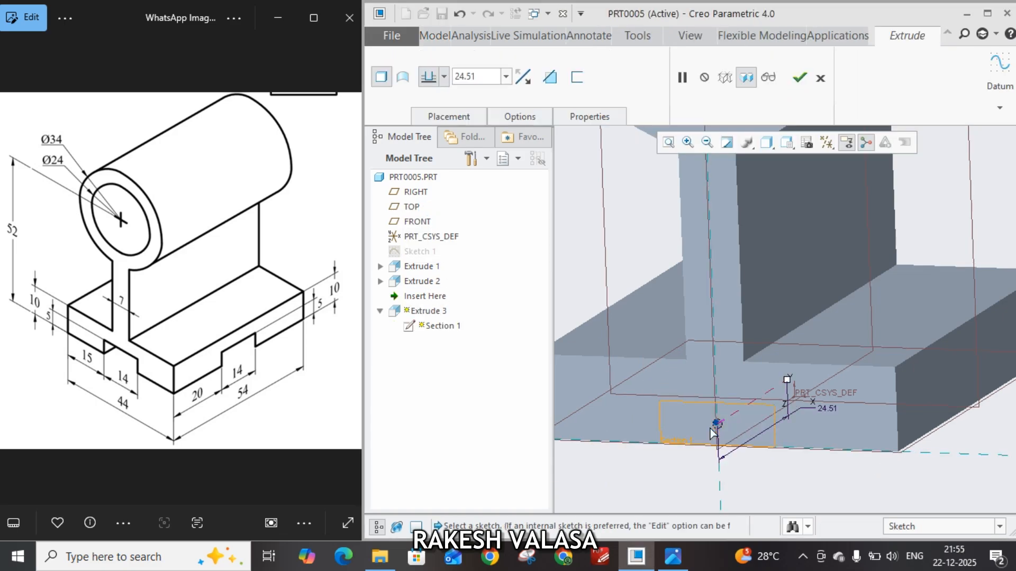
left_click(550, 81)
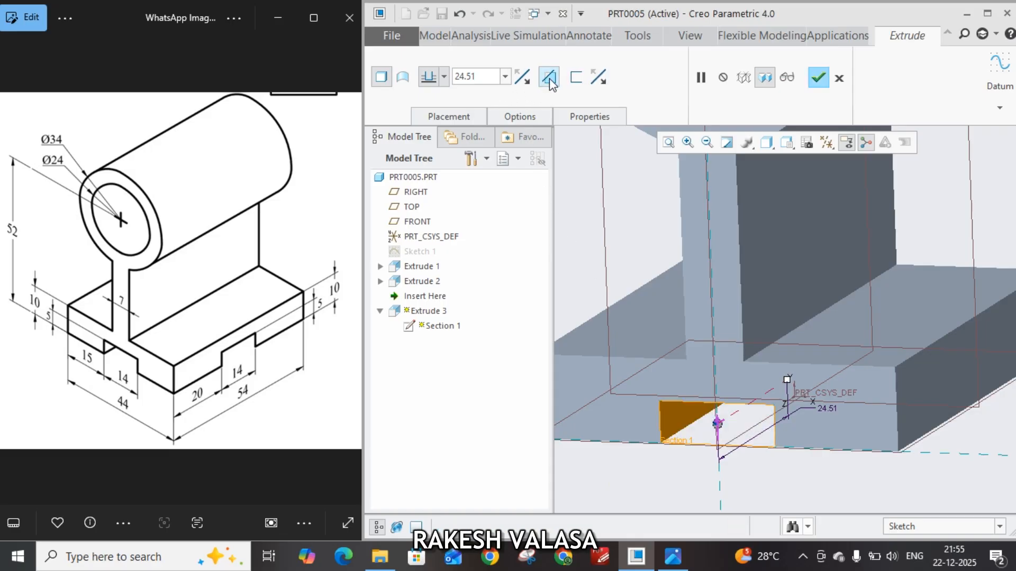
Set the base slot cut's depth to 54 mm and complete the feature
double_click(468, 81)
type("54")
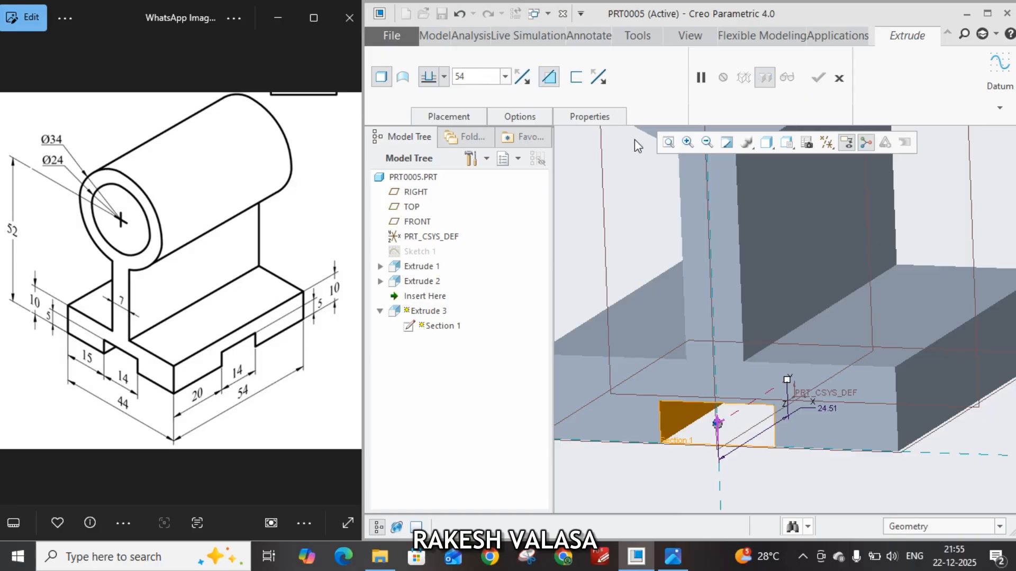
key("Return")
scroll(860, 357, "down", 3)
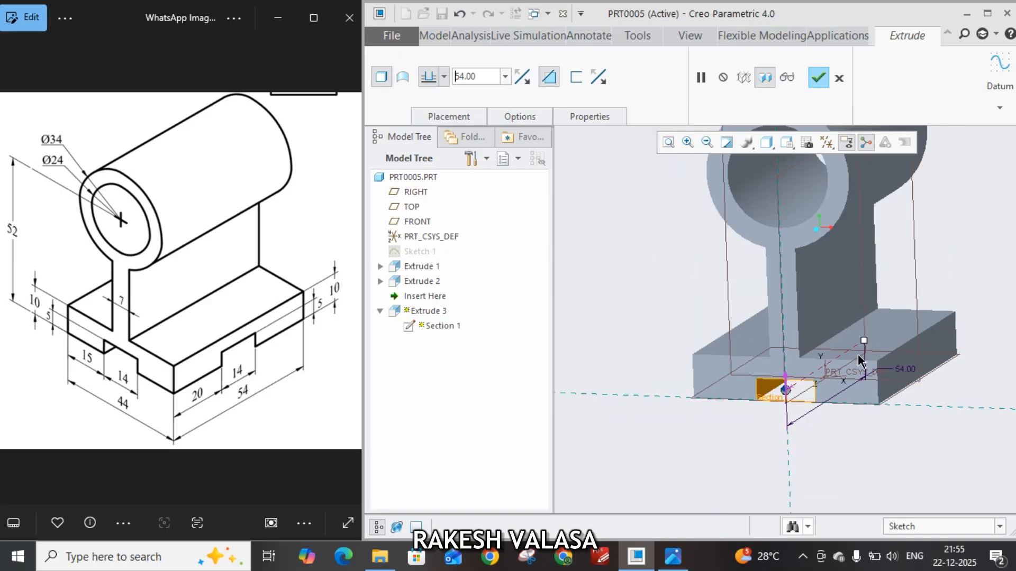
mouse_move(932, 264)
middle_mouse_down()
mouse_move(899, 254)
mouse_move(831, 263)
mouse_move(942, 269)
mouse_move(921, 270)
middle_mouse_up()
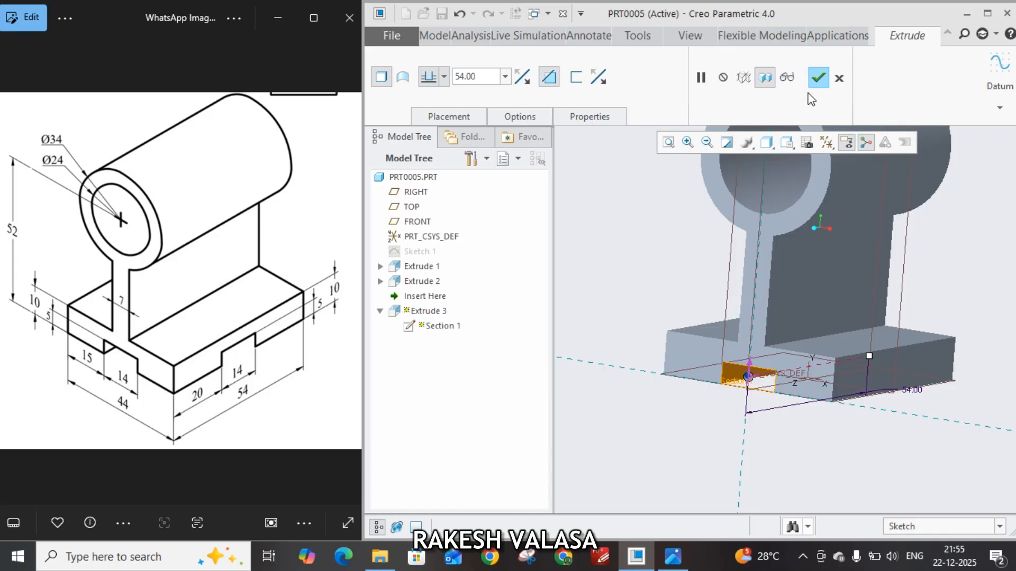
left_click(818, 78)
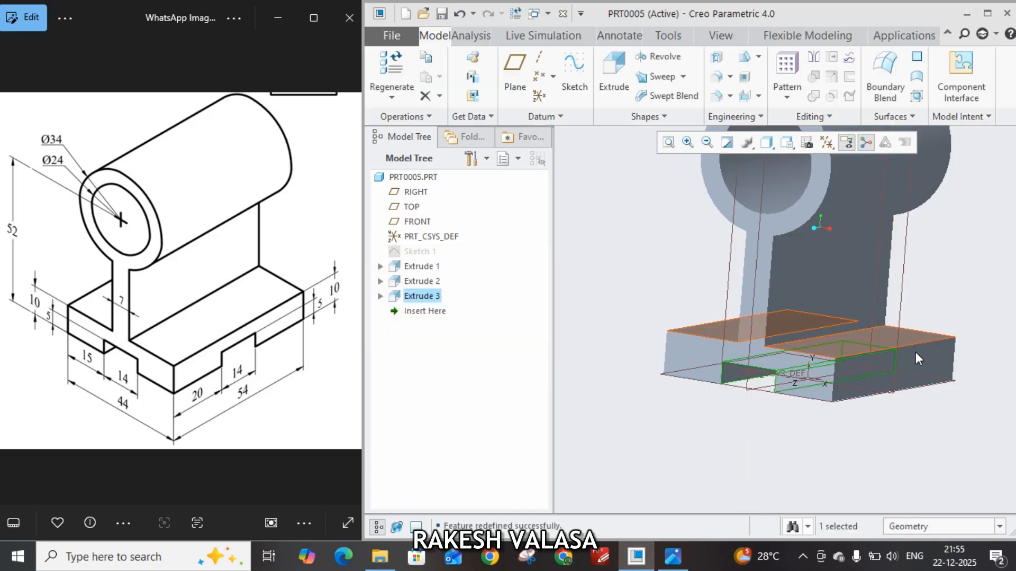
Start an extrude sketch on the base's 54 mm long side face and draw a rectangle about 20 mm wide and 5 mm high on its bottom edge
left_click(921, 366)
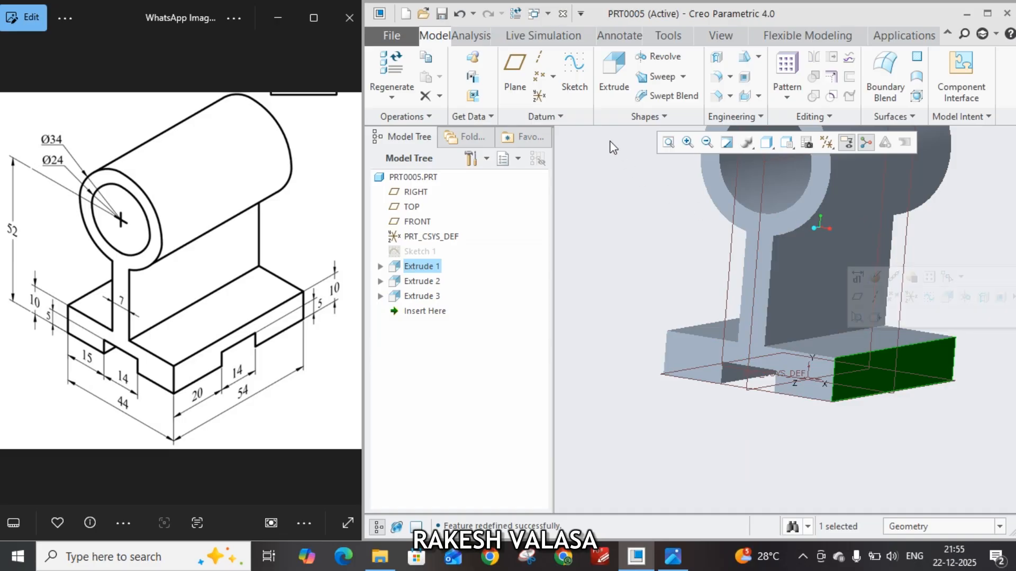
left_click(609, 77)
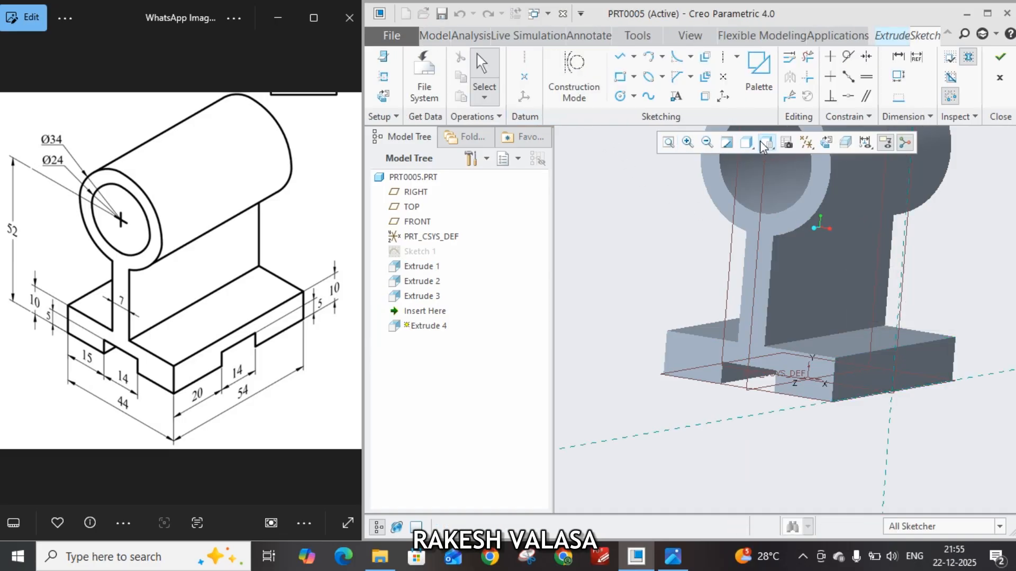
left_click(830, 142)
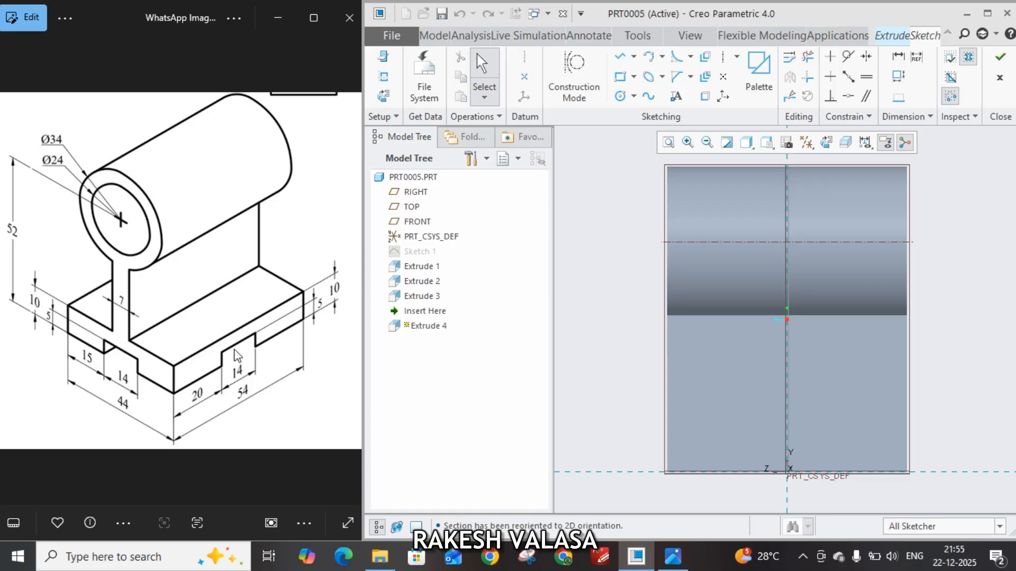
left_click(620, 78)
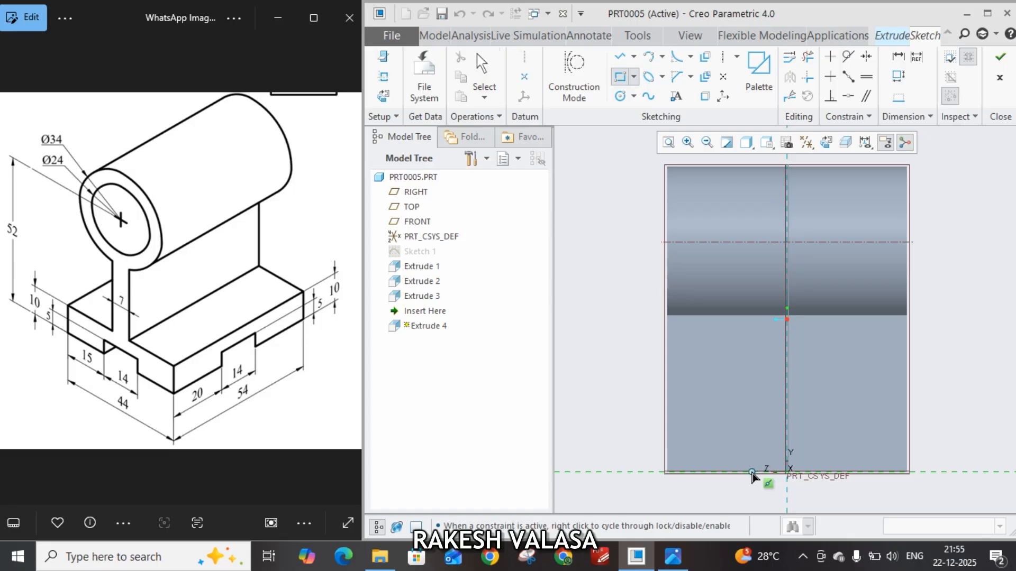
left_click(752, 471)
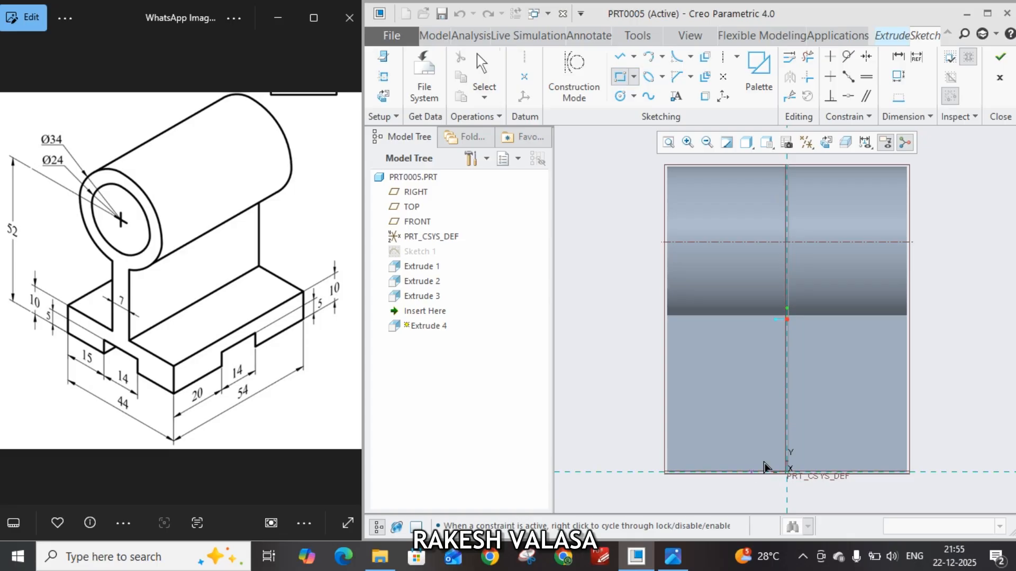
left_click(839, 450)
middle_click(913, 417)
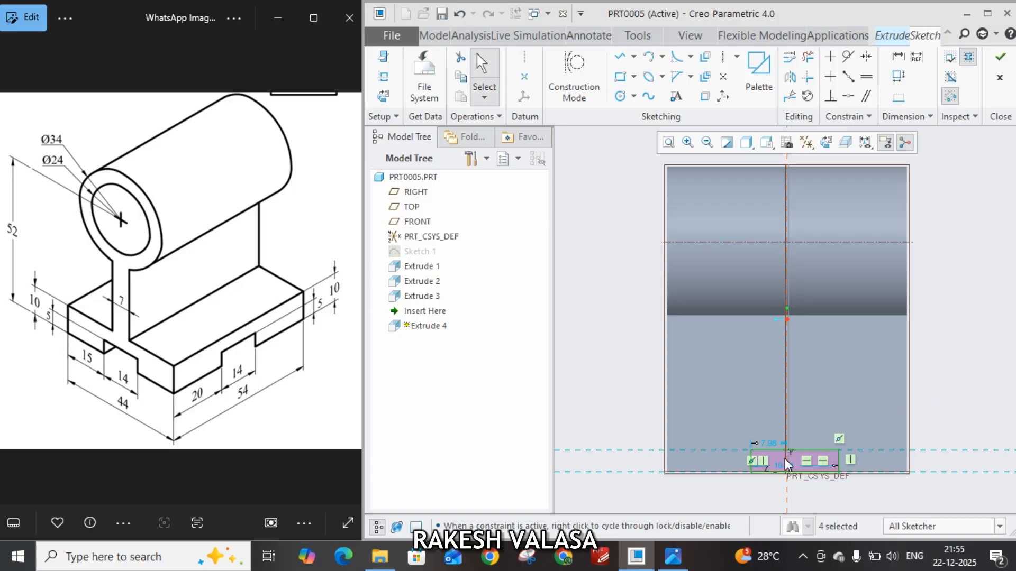
Set the rectangle's offset from the vertical reference to 7 mm and its overall width to 14 mm, placing the width dimension below the base
double_click(767, 445)
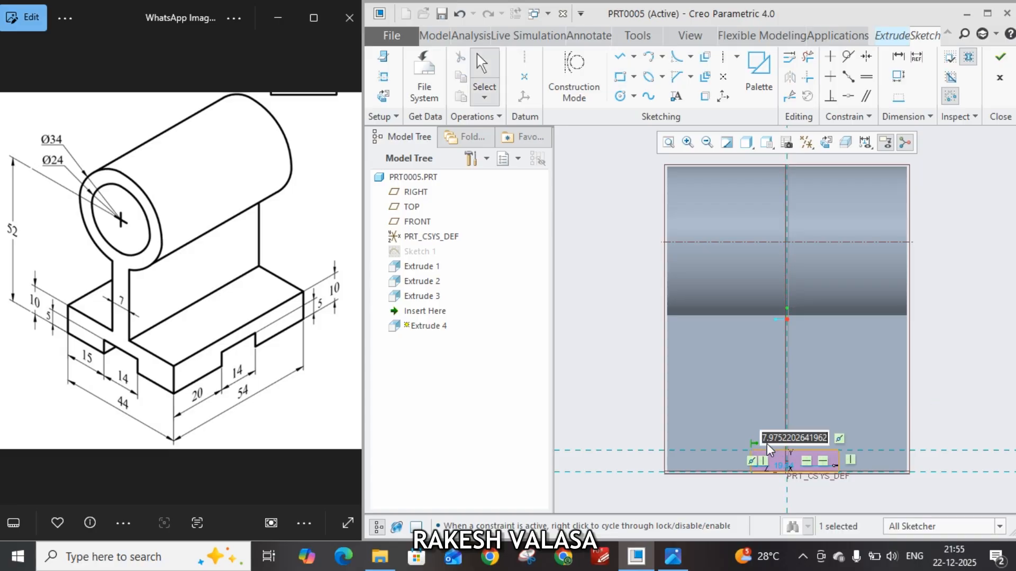
type("7")
key("Return")
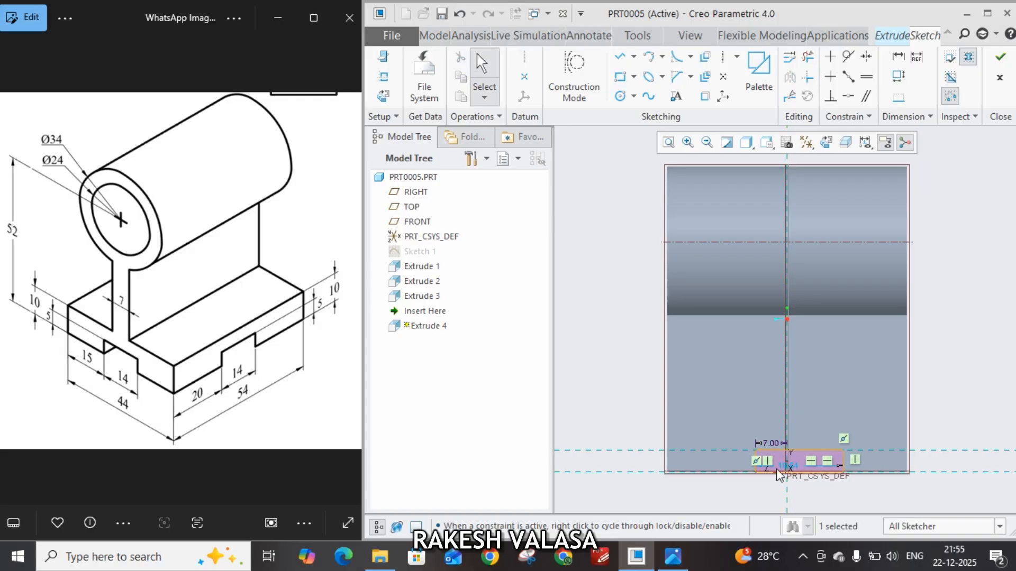
scroll(785, 476, "up", 3)
left_click_drag(785, 476, 788, 500)
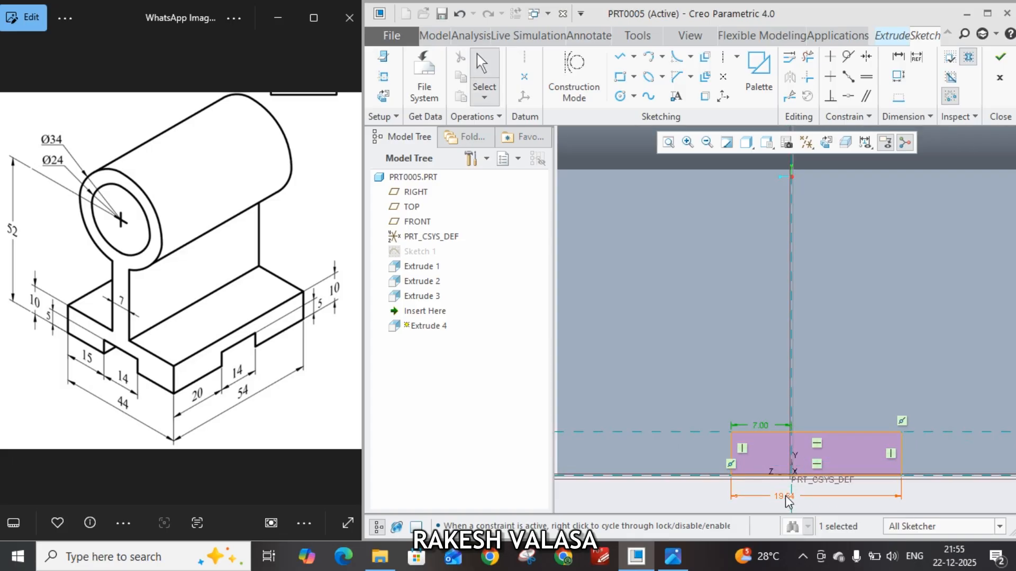
double_click(786, 497)
type("14")
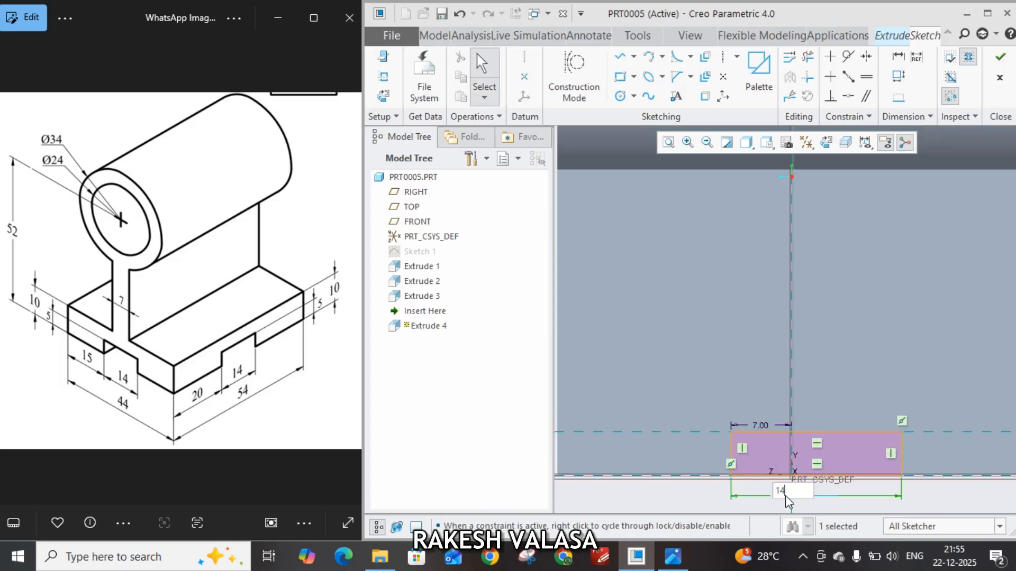
key("Return")
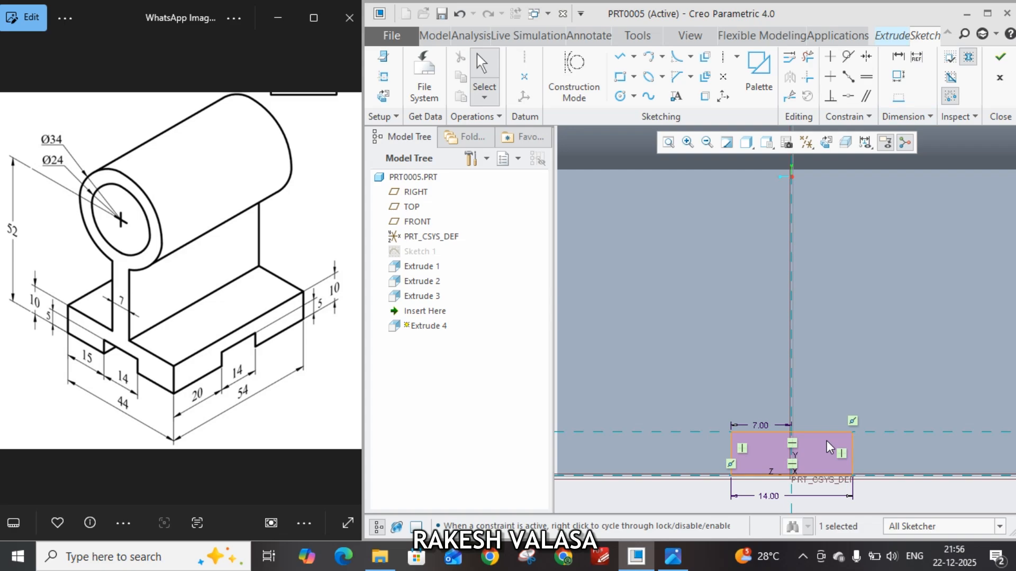
Try to dimension the rectangle's height at its vertical edge
left_click(906, 57)
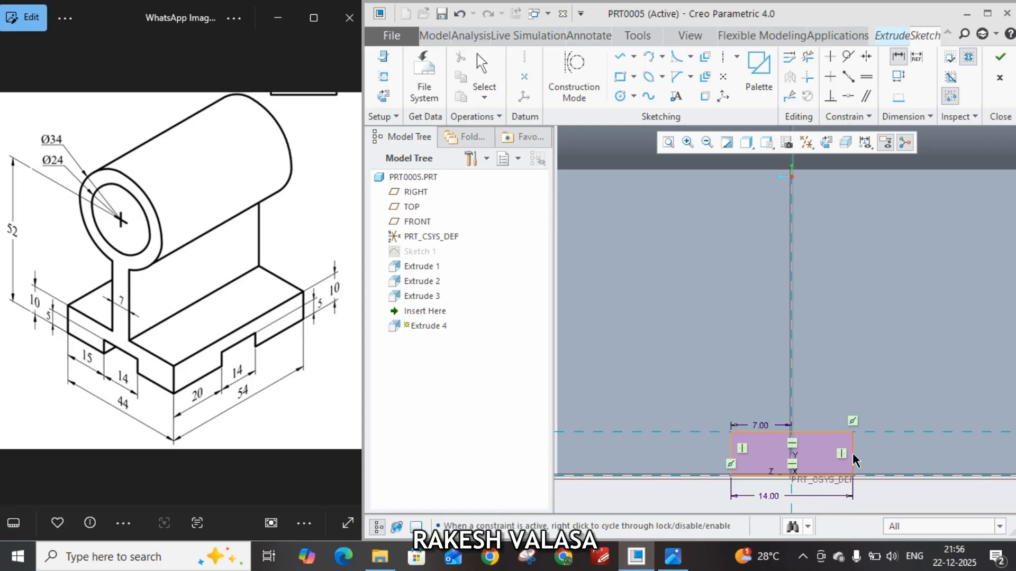
middle_click(887, 459)
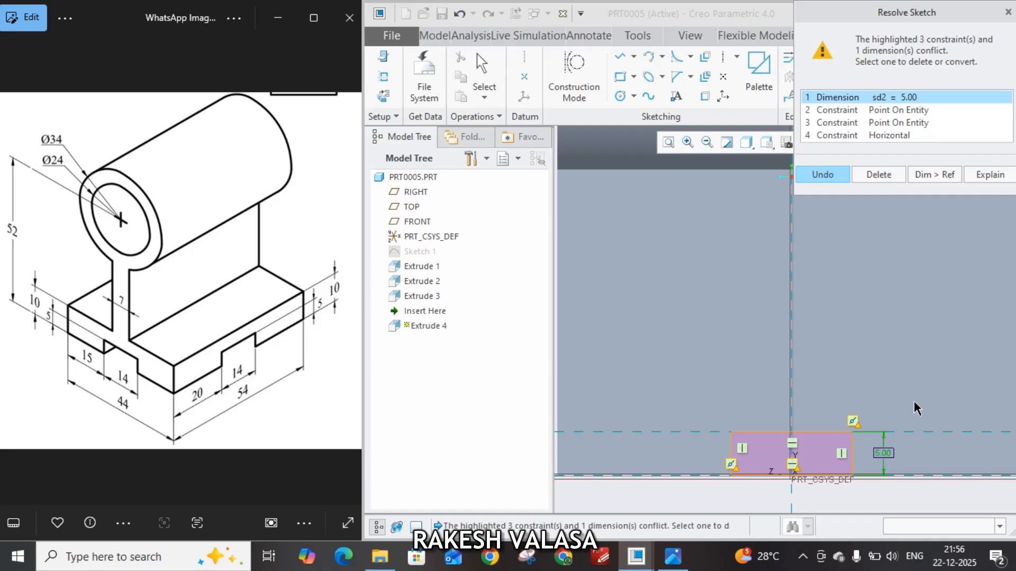
left_click(1008, 12)
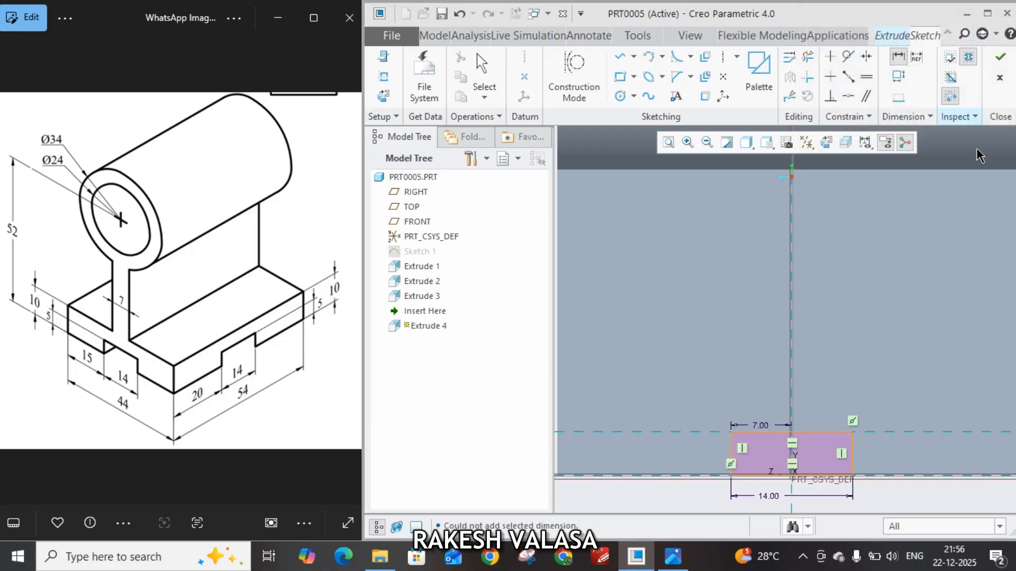
Finish the sketch and extrude it into the base as a material-removing cut that intersects all surfaces
left_click(998, 60)
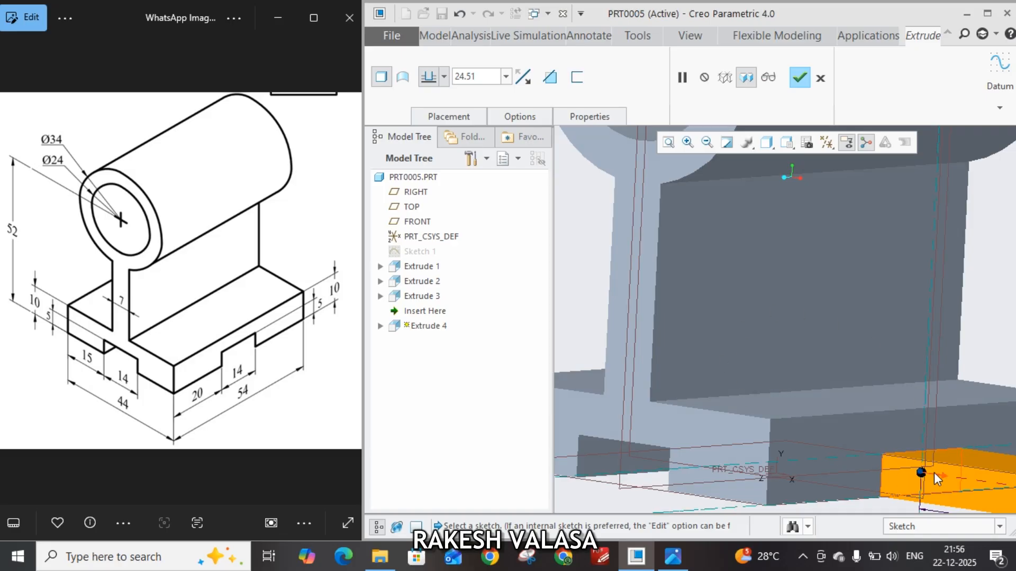
left_click(941, 474)
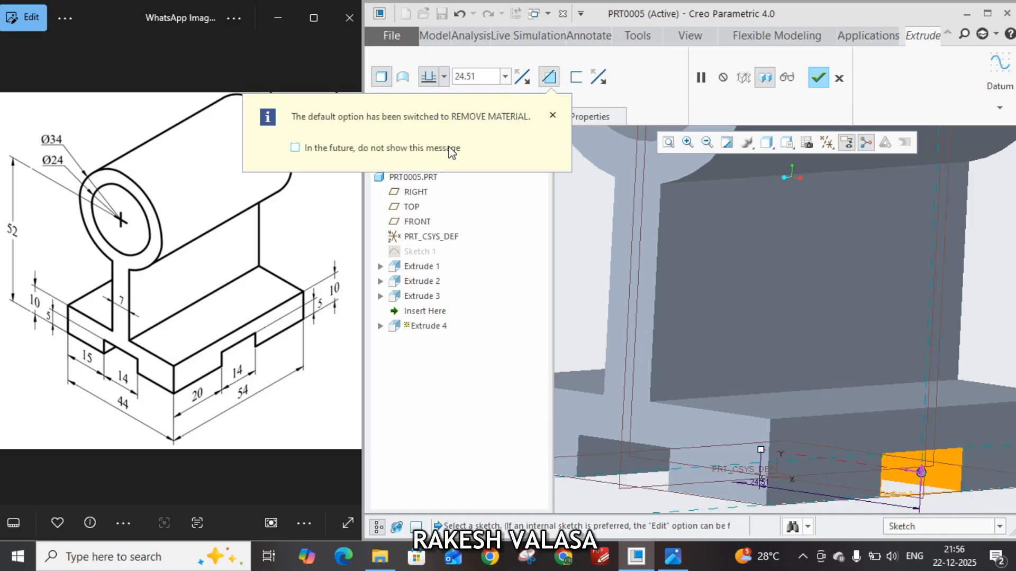
left_click(552, 116)
left_click(444, 76)
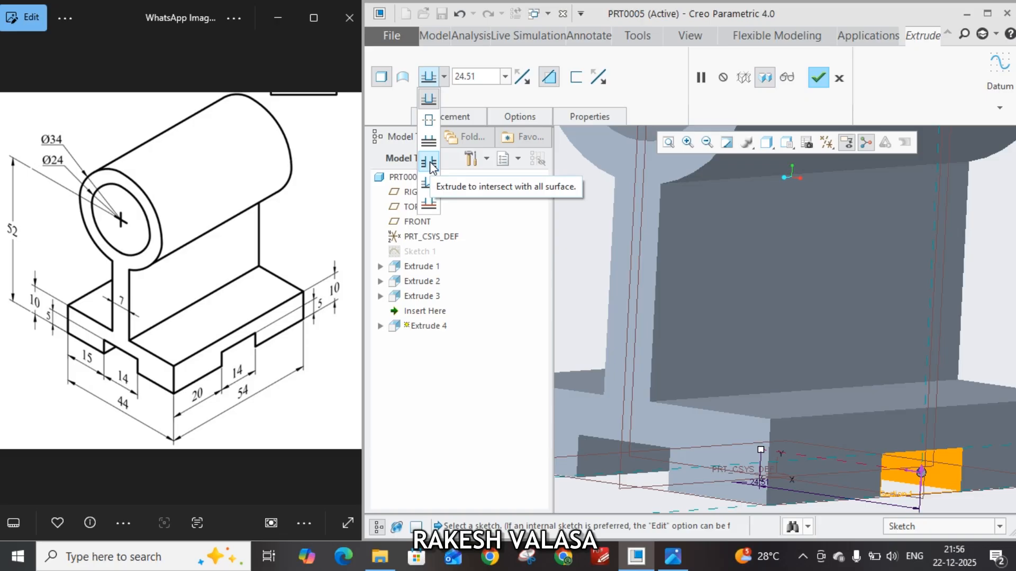
left_click(430, 161)
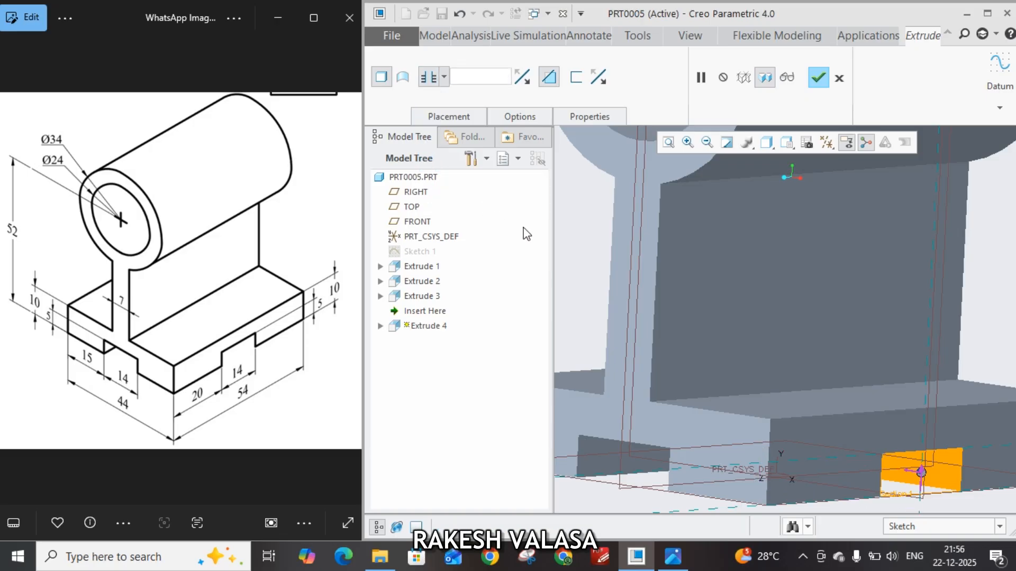
middle_click_drag(585, 239, 625, 215)
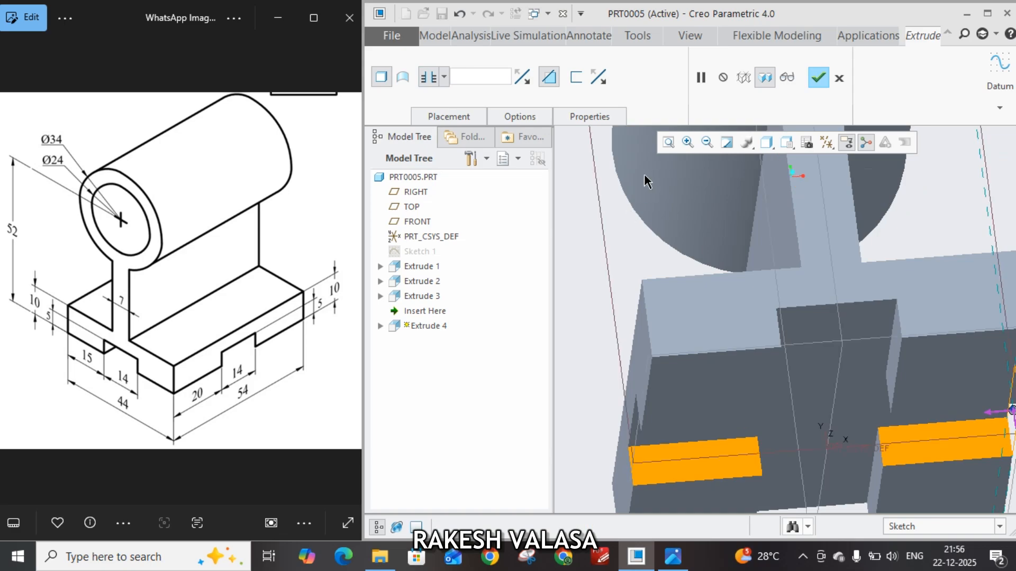
left_click(818, 78)
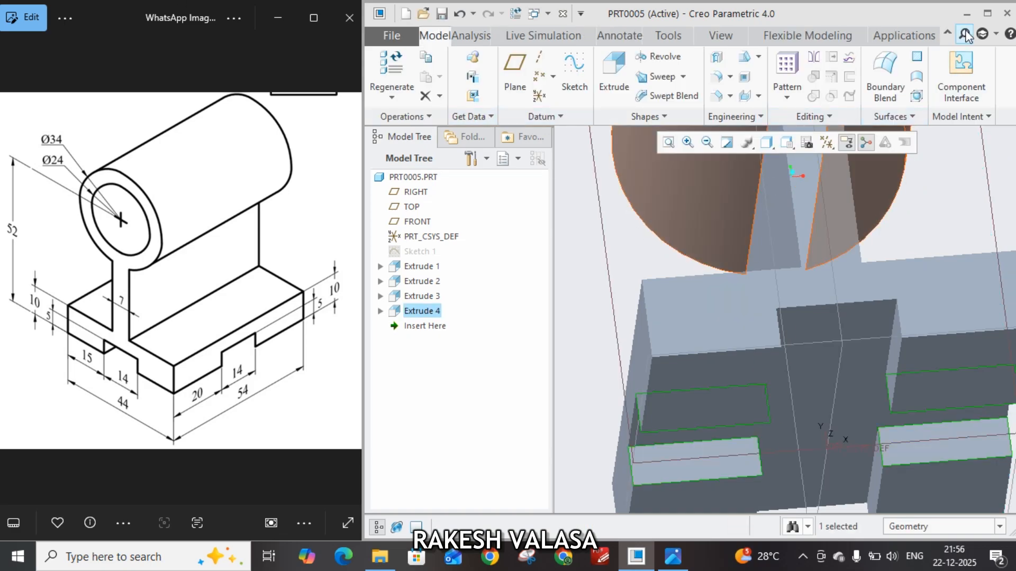
Maximize the modelling window and examine the bracket's crossing base slots from several angles and in the standard orientation
left_click(987, 13)
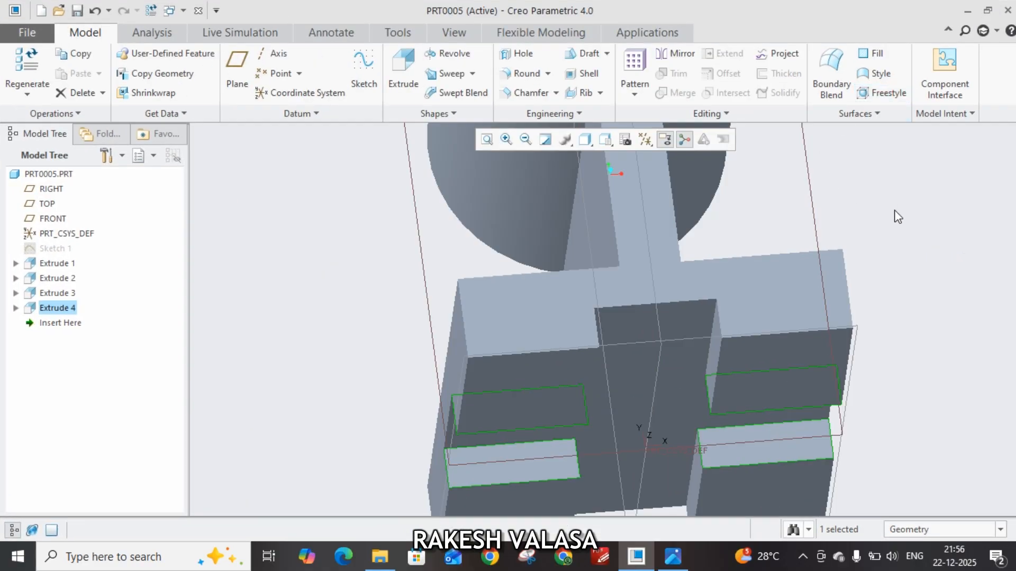
middle_click_drag(898, 217, 800, 287)
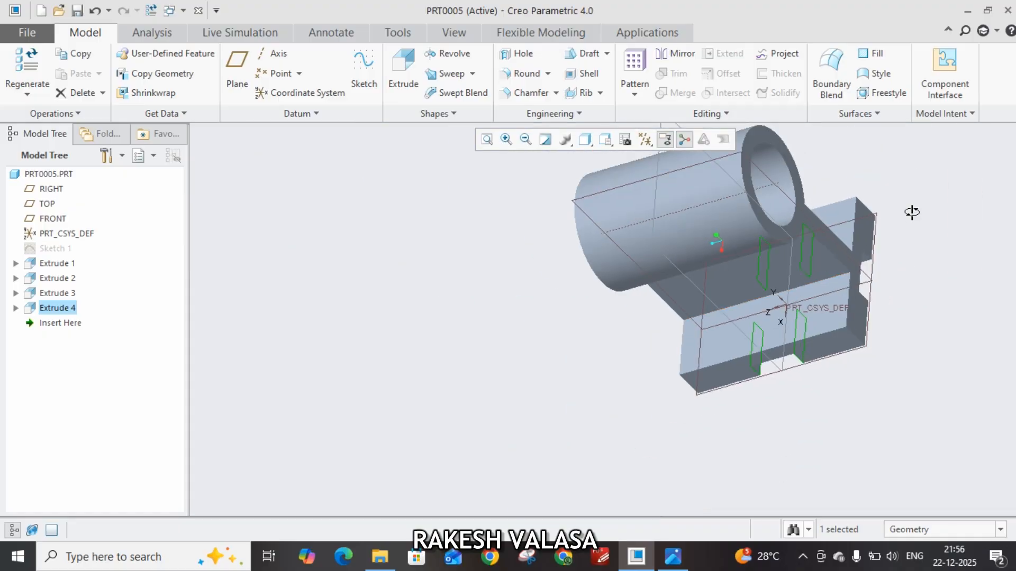
middle_click_drag(909, 213, 658, 365)
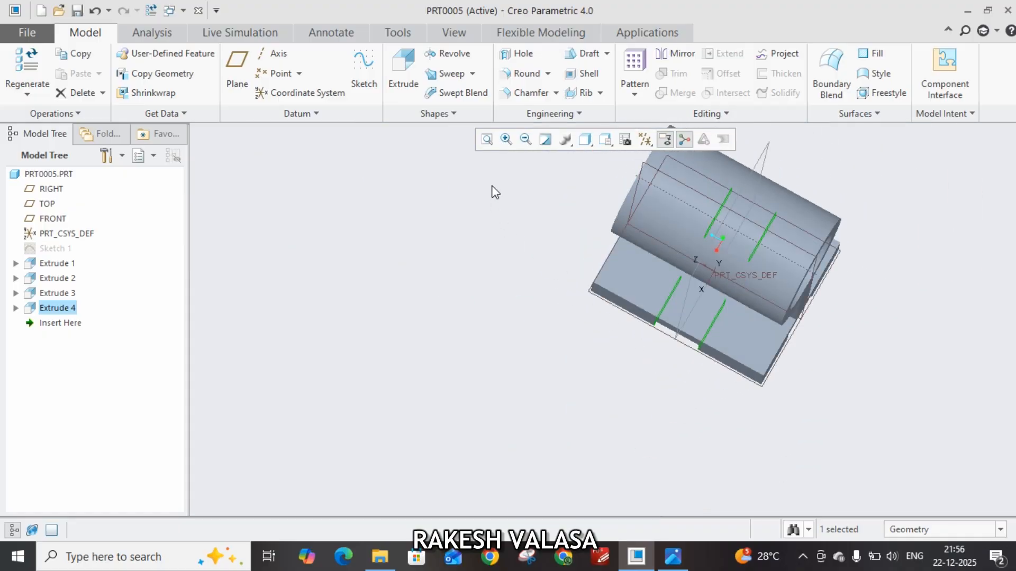
left_click(453, 35)
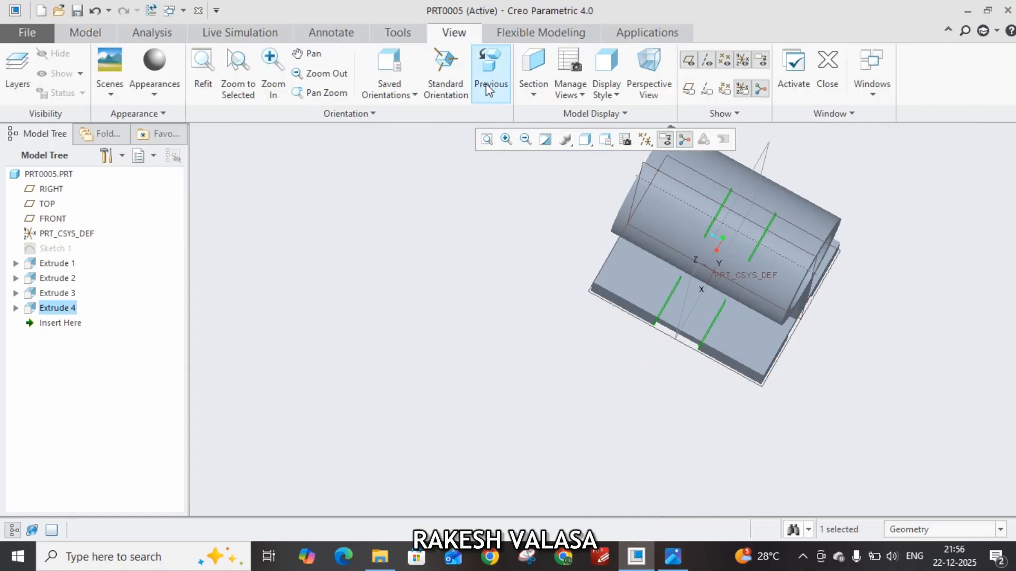
left_click(443, 87)
scroll(605, 375, "up", 8)
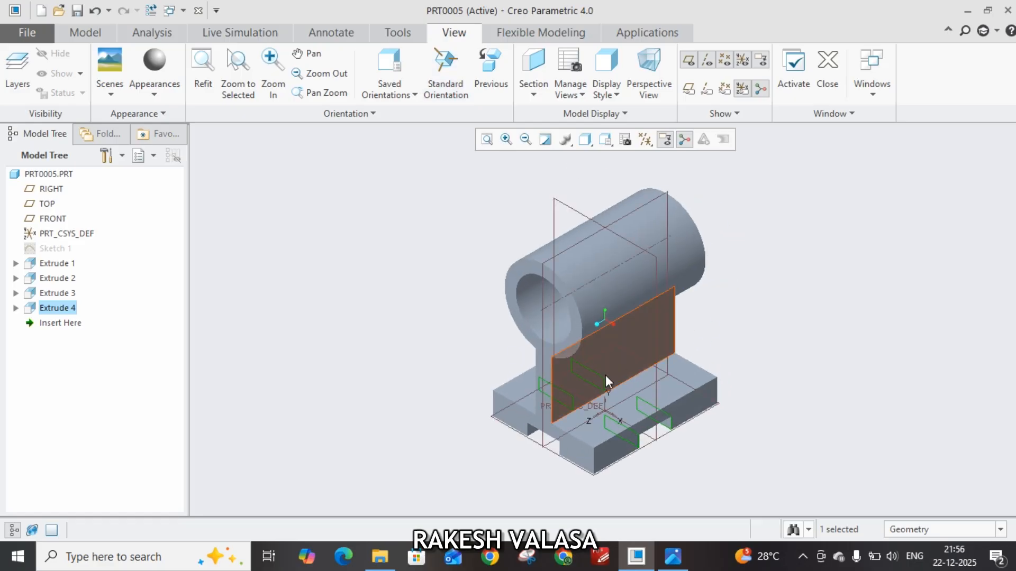
scroll(564, 377, "down", 2)
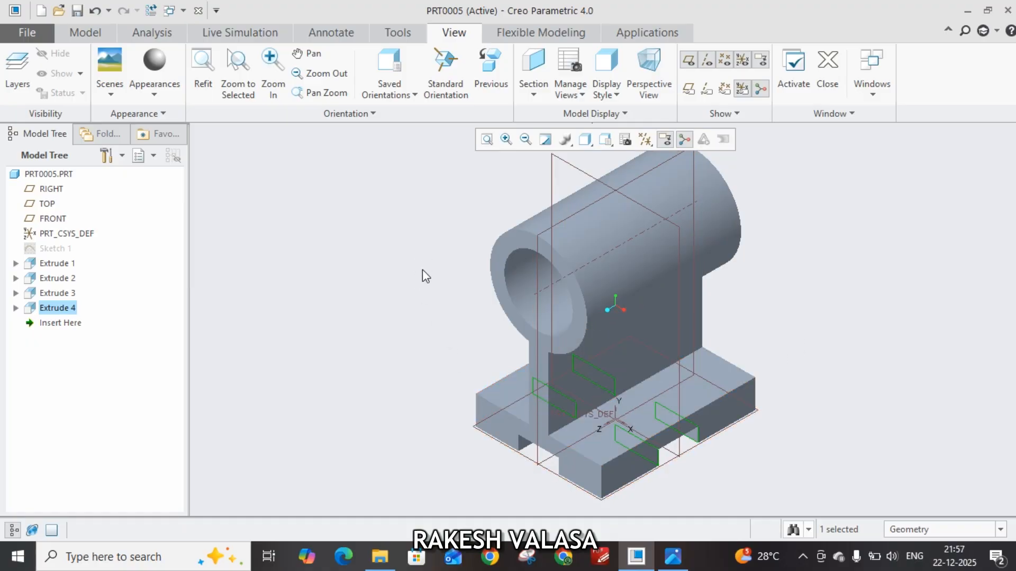
middle_click_drag(428, 336, 678, 349)
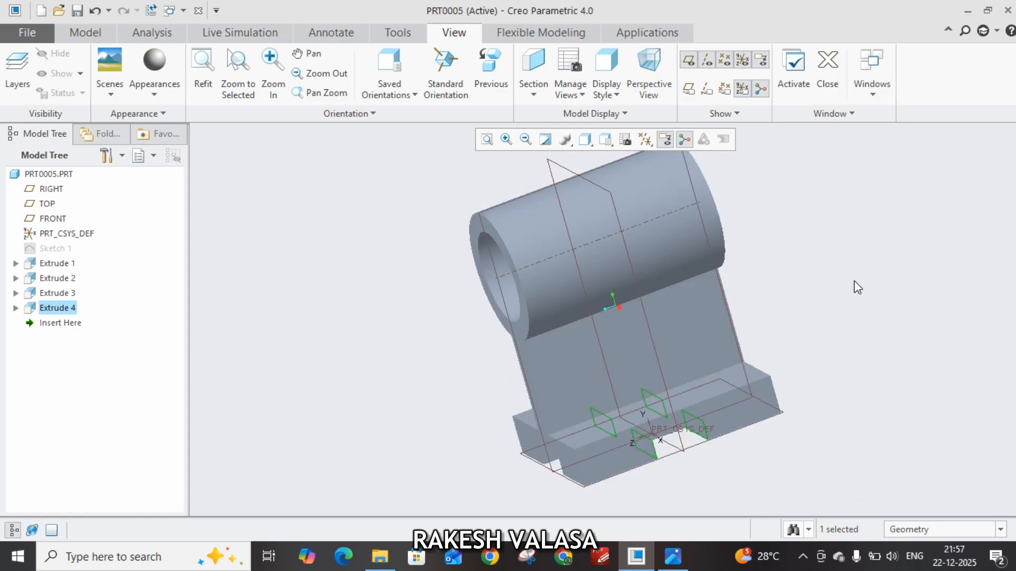
middle_click_drag(857, 287, 660, 291)
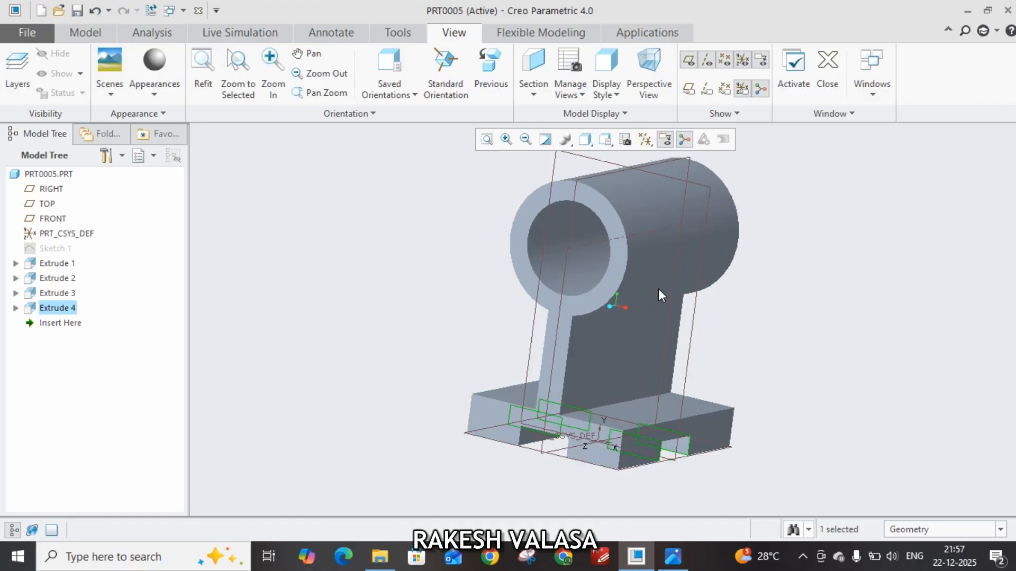
left_click(446, 74)
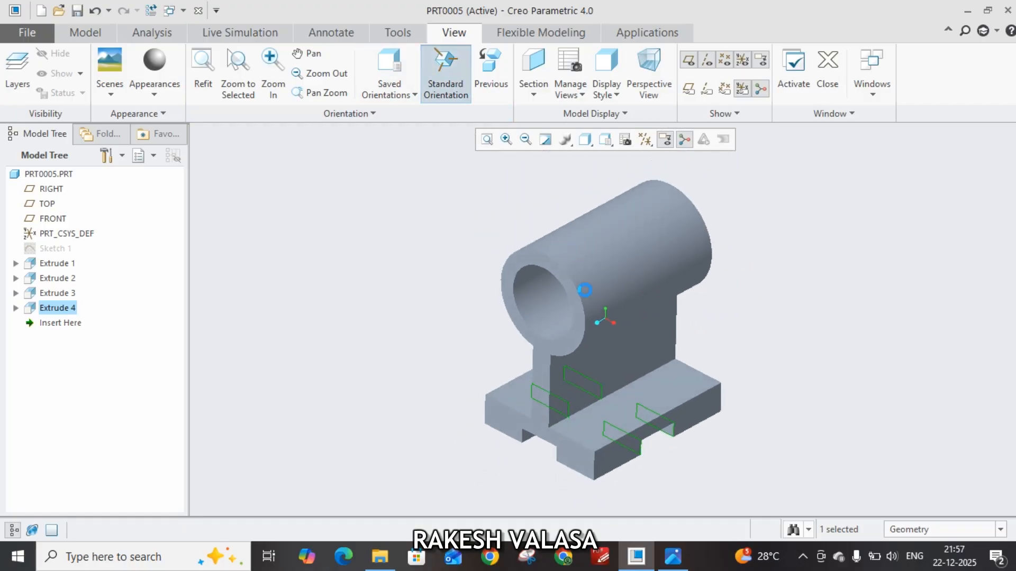
scroll(590, 365, "down", 2)
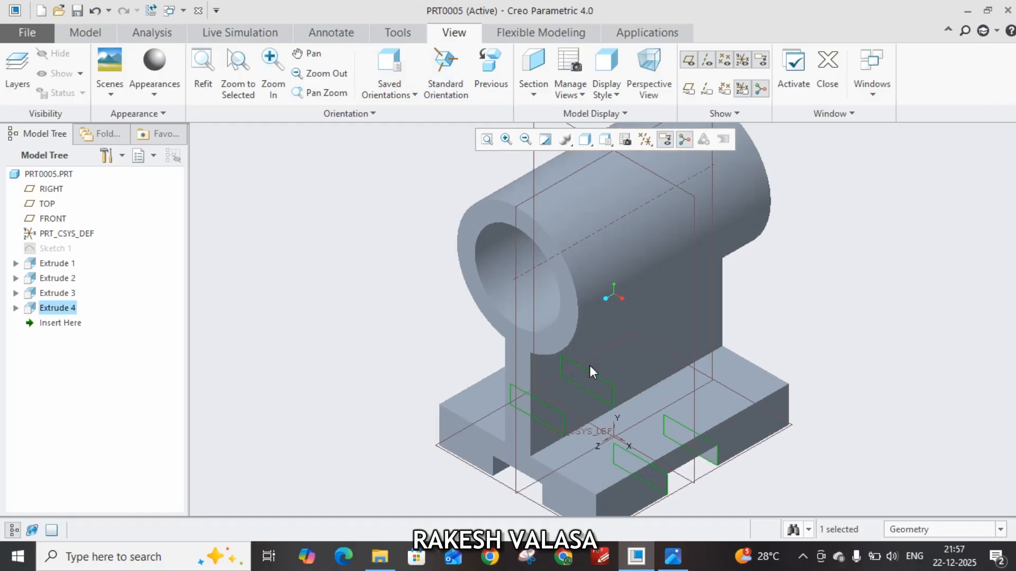